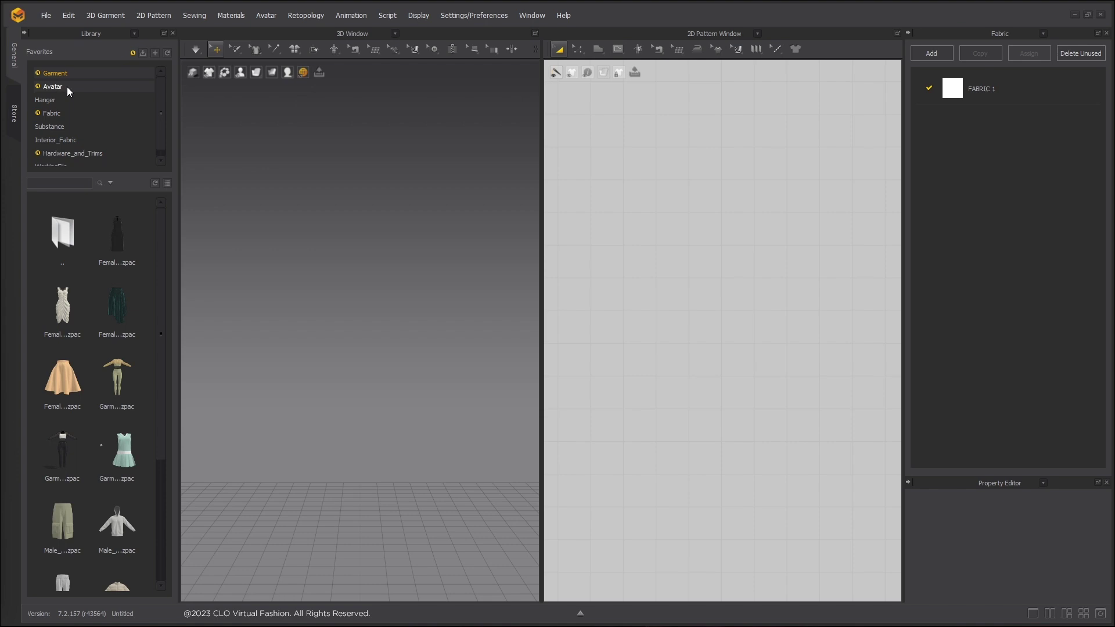
Import KoiFish_Body.usd from the KoiFish_USD folder as an avatar, with load type Open and the default mm scale.
left_click(48, 18)
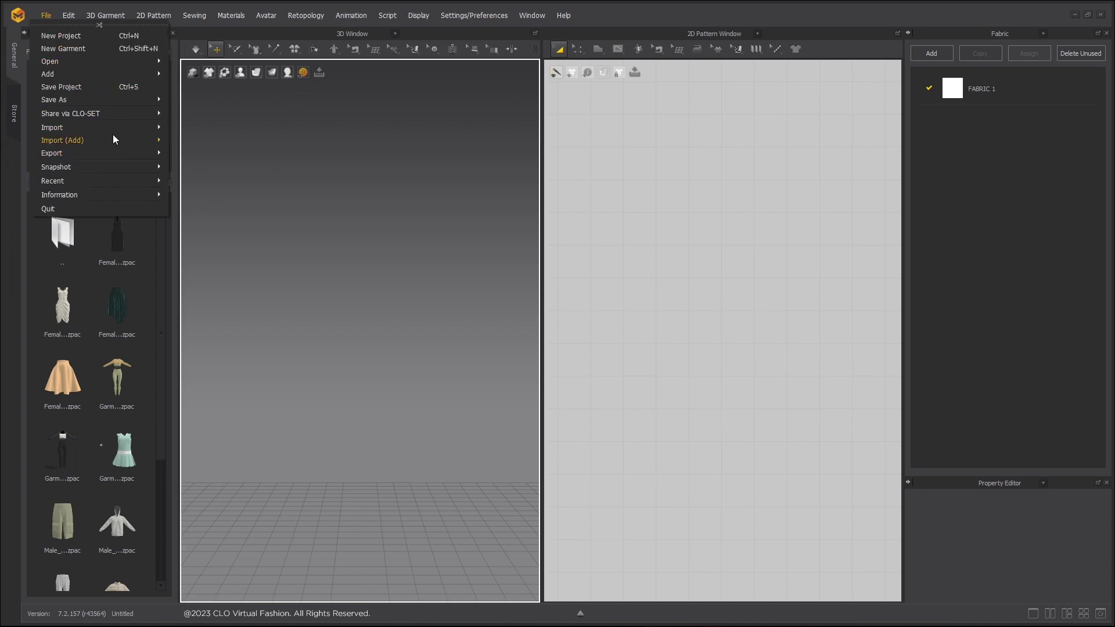
mouse_move(127, 131)
left_click(212, 187)
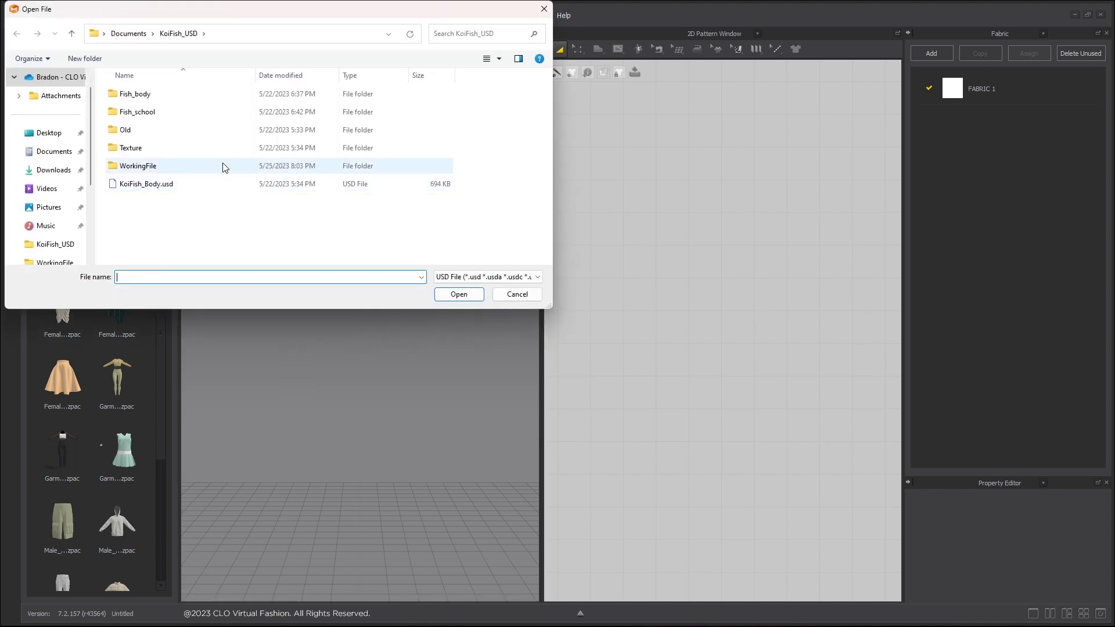
left_click(176, 192)
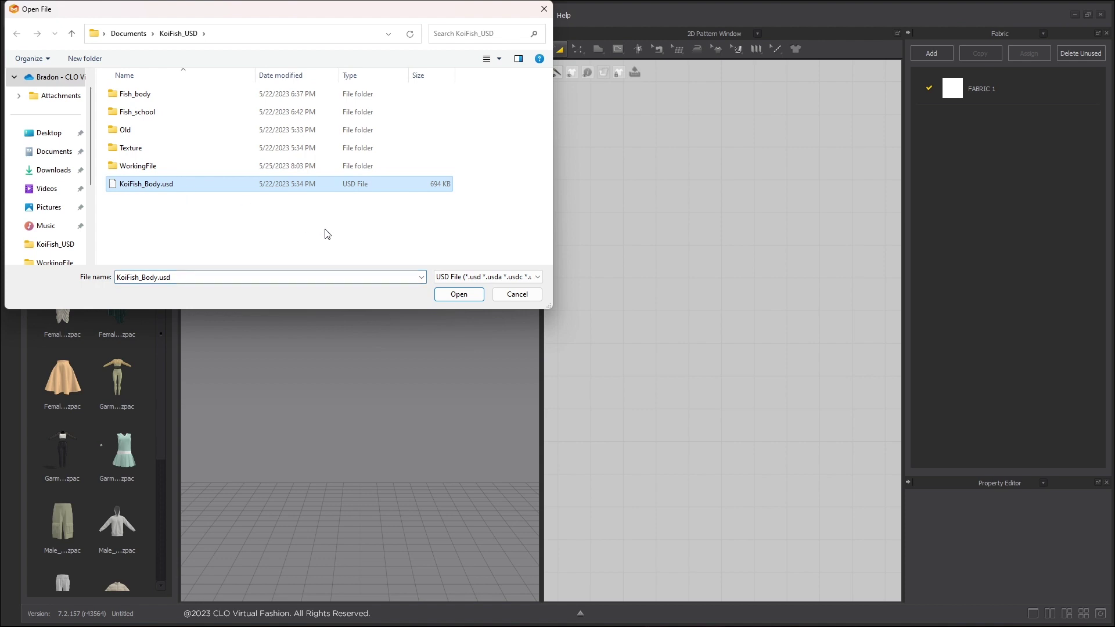
left_click(459, 295)
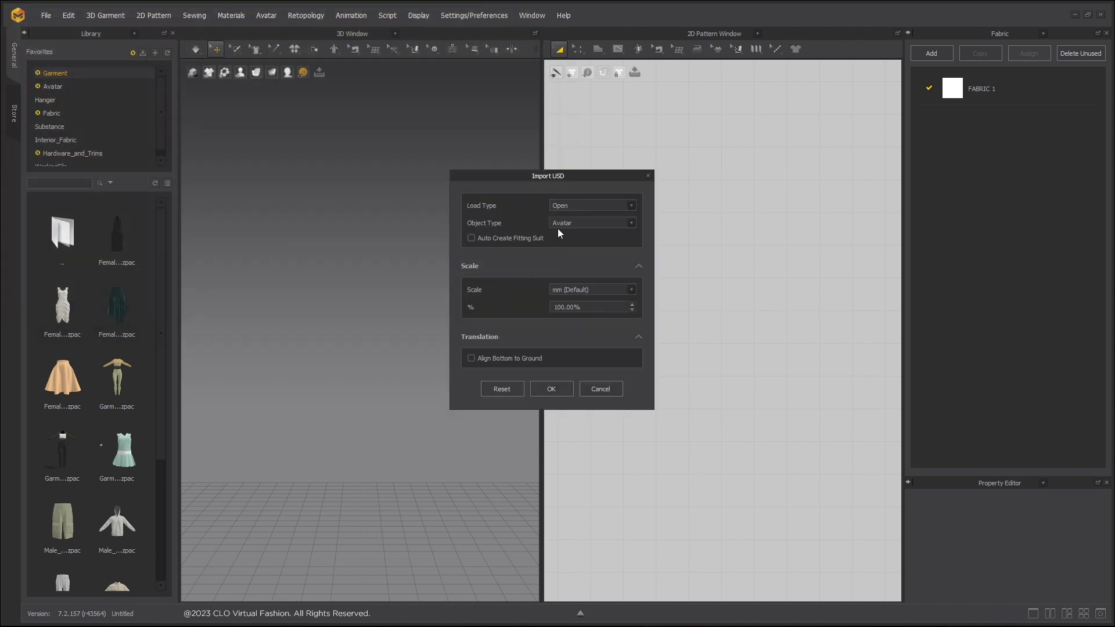
left_click(604, 206)
left_click(599, 215)
left_click(613, 226)
left_click(617, 223)
left_click(552, 387)
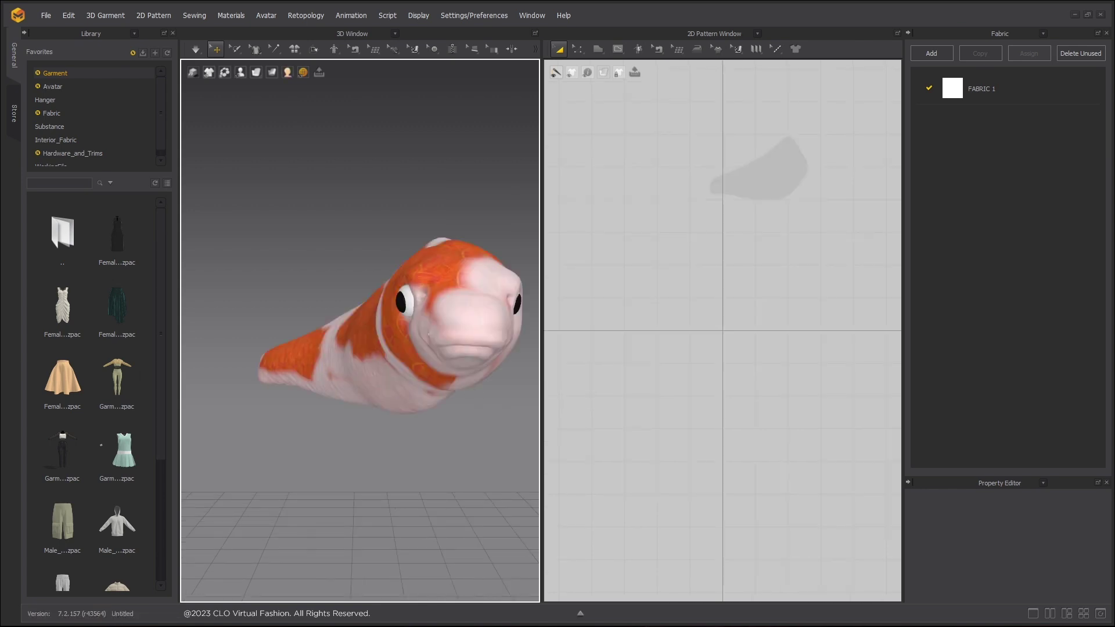
Bring up the USD Layer window and expand the KoiFish_Body layer down to the contents of Body.
left_click_drag(388, 264, 733, 235)
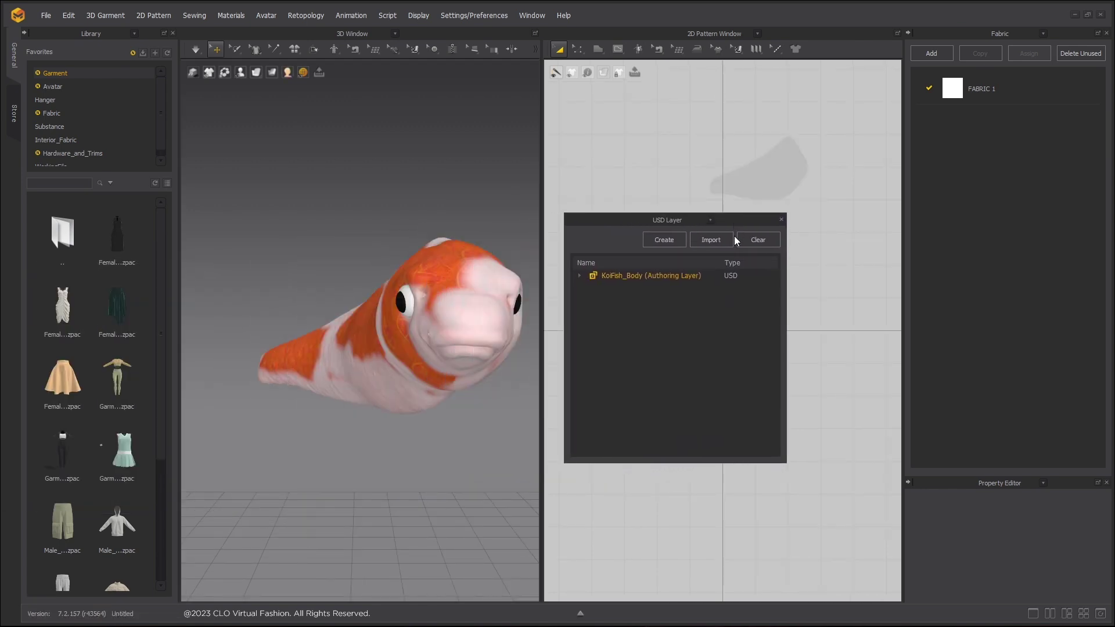
left_click(579, 275)
left_click(591, 288)
left_click(602, 301)
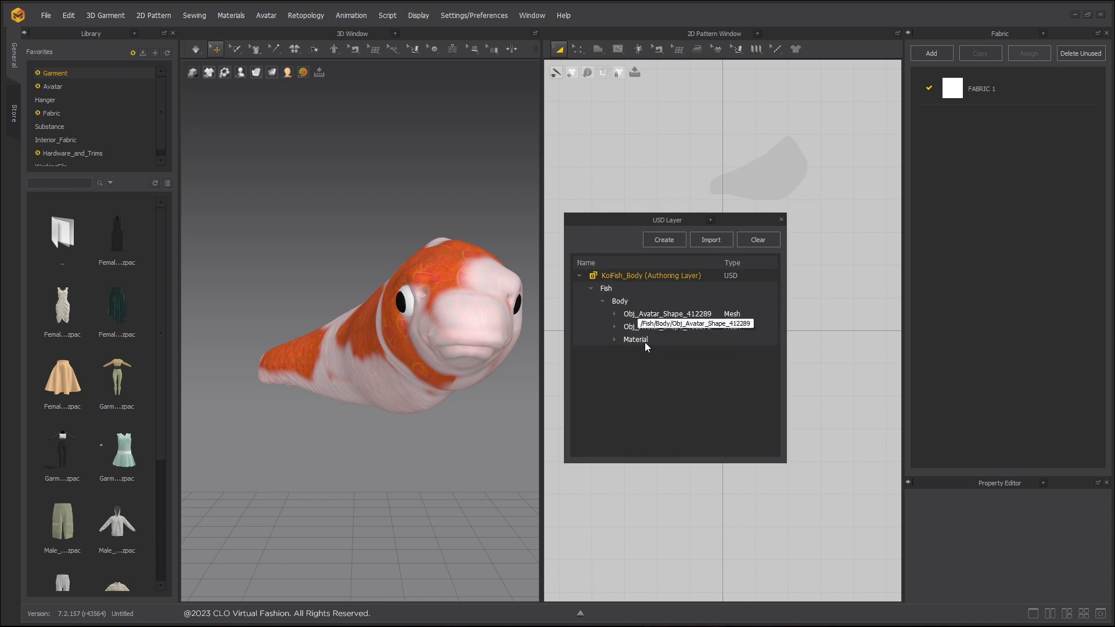
Import Fish_bodies.usd from the Fish_body folder as another USD layer, with load type Add and object type Avatar.
left_click(716, 241)
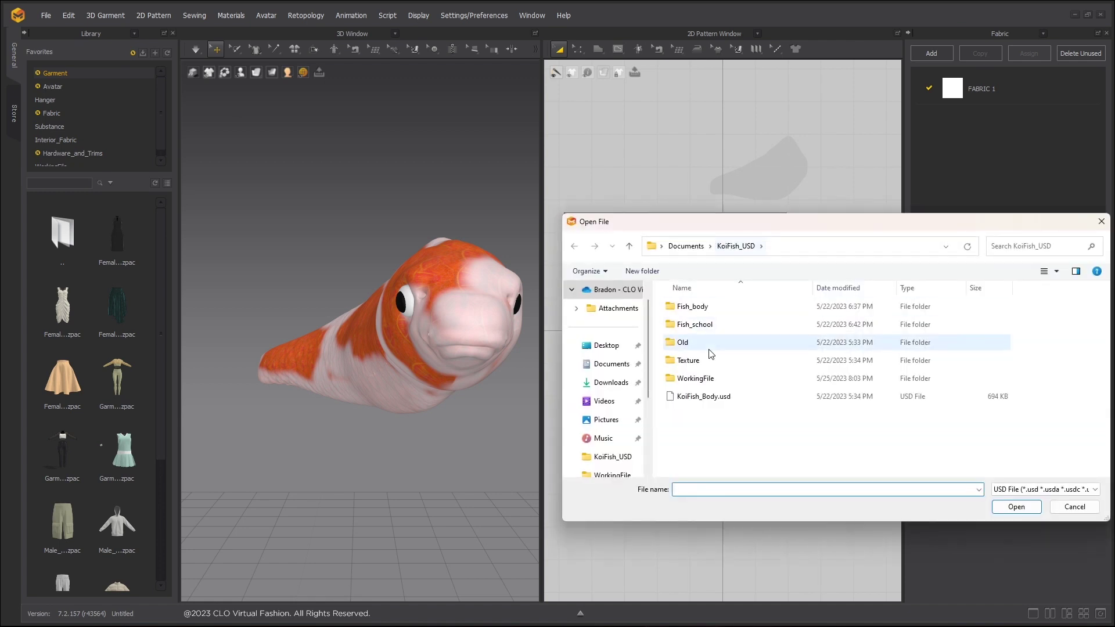
left_click(704, 396)
double_click(694, 307)
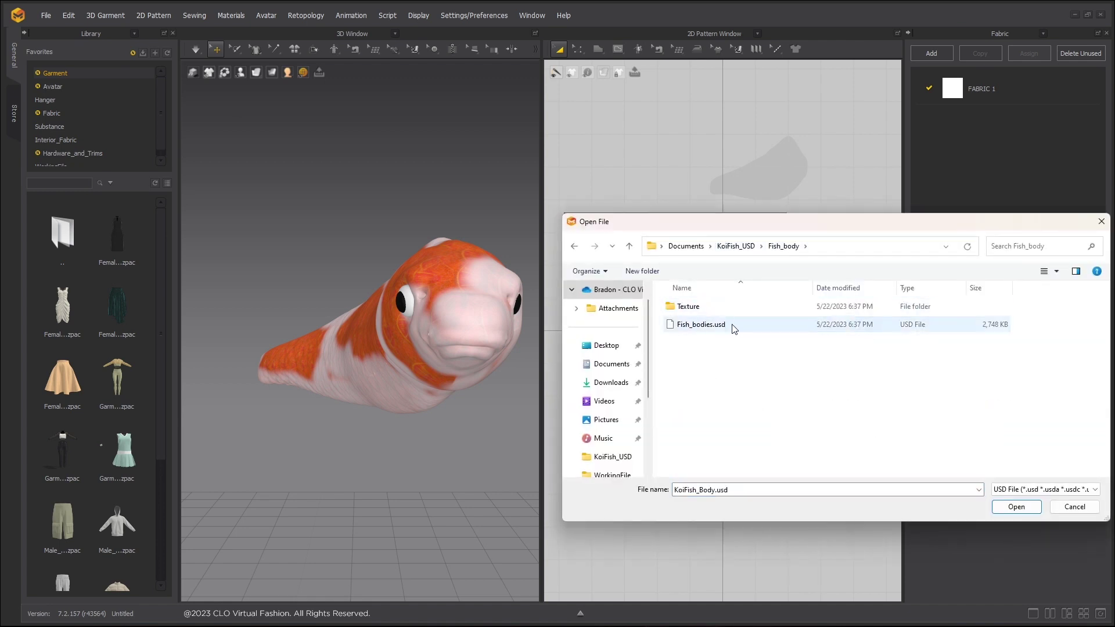
left_click(701, 324)
left_click(1016, 506)
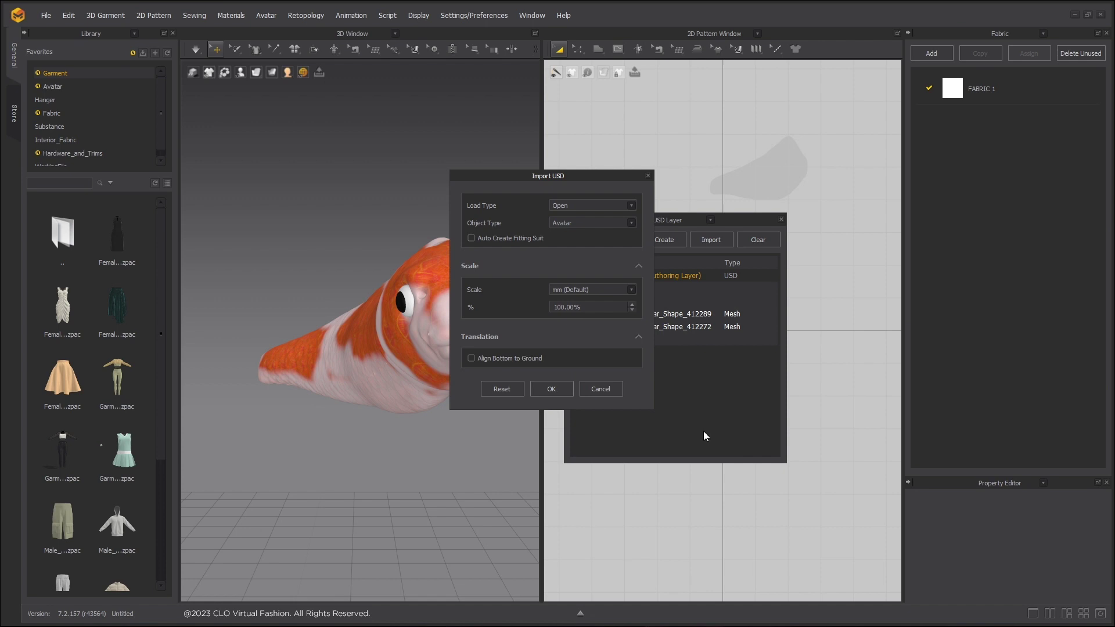
left_click(589, 223)
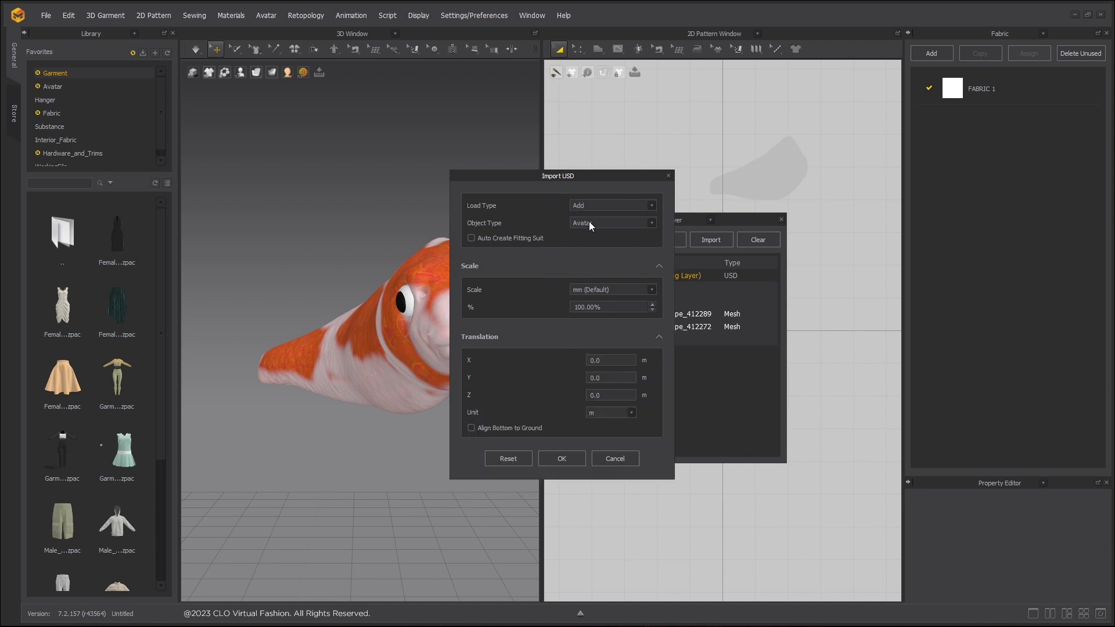
left_click(562, 459)
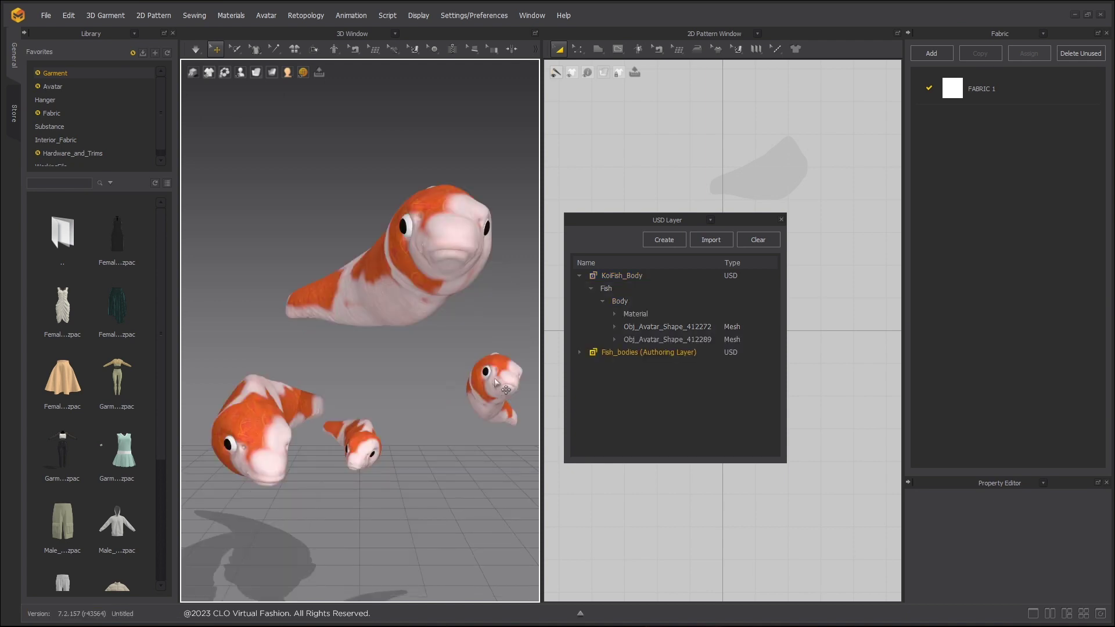
Examine the fish in the 3D view and expand the Fish_bodies layer down to the contents of Fish.
scroll(500, 386, "down", 3)
right_click_drag(511, 337, 482, 326)
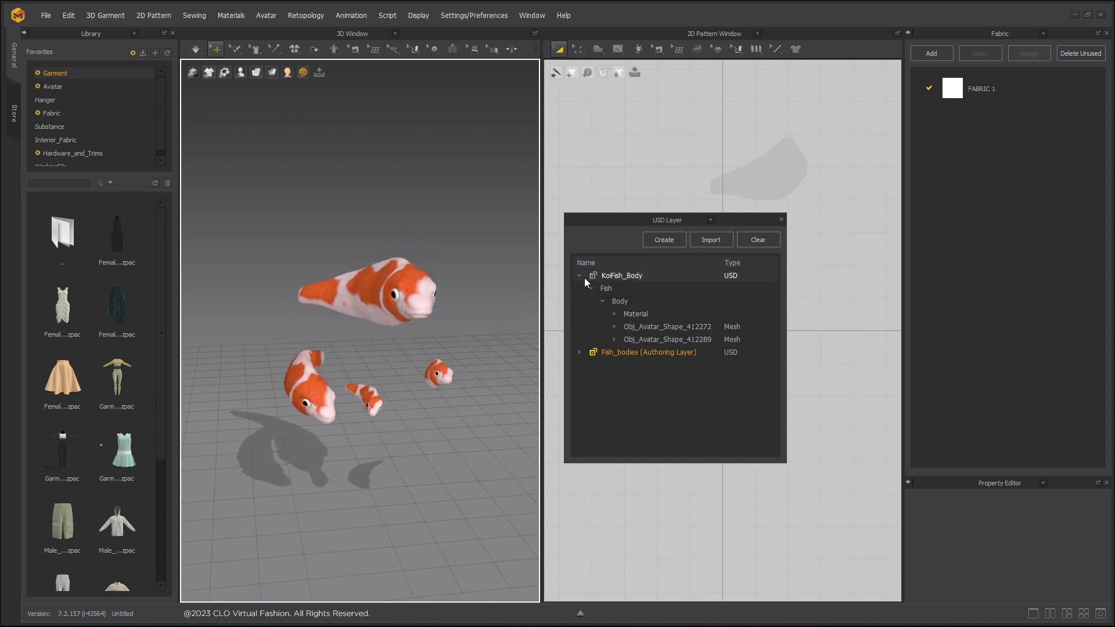
left_click(578, 351)
left_click(589, 365)
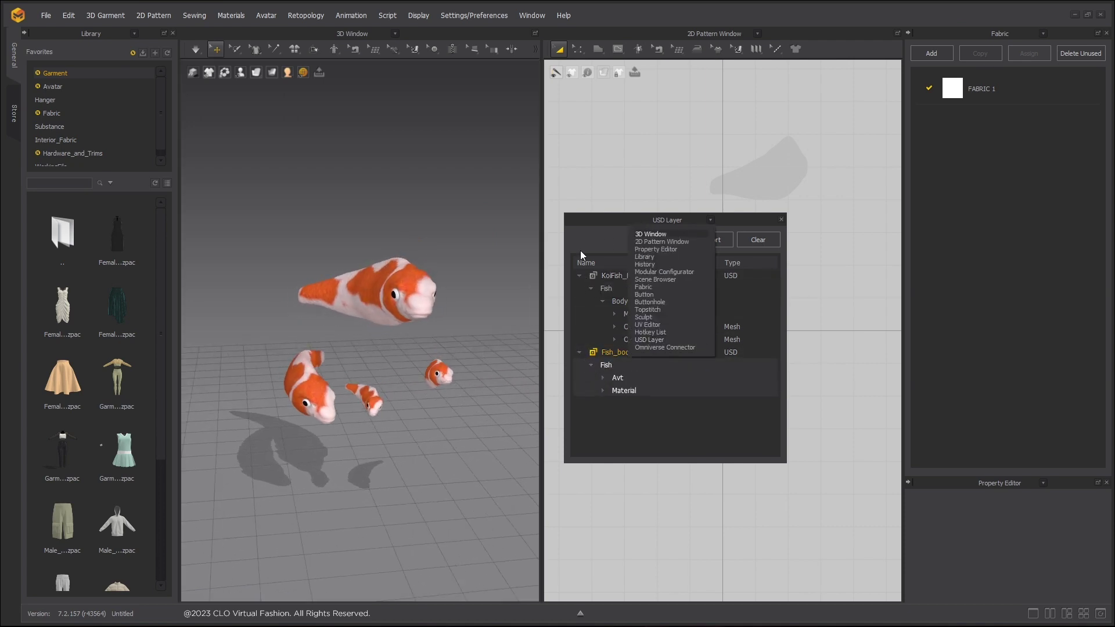
Dock the USD Layer window alongside the Library and switch the Fabric window to Omniverse Connector.
left_click_drag(608, 224, 97, 273)
left_click(1043, 33)
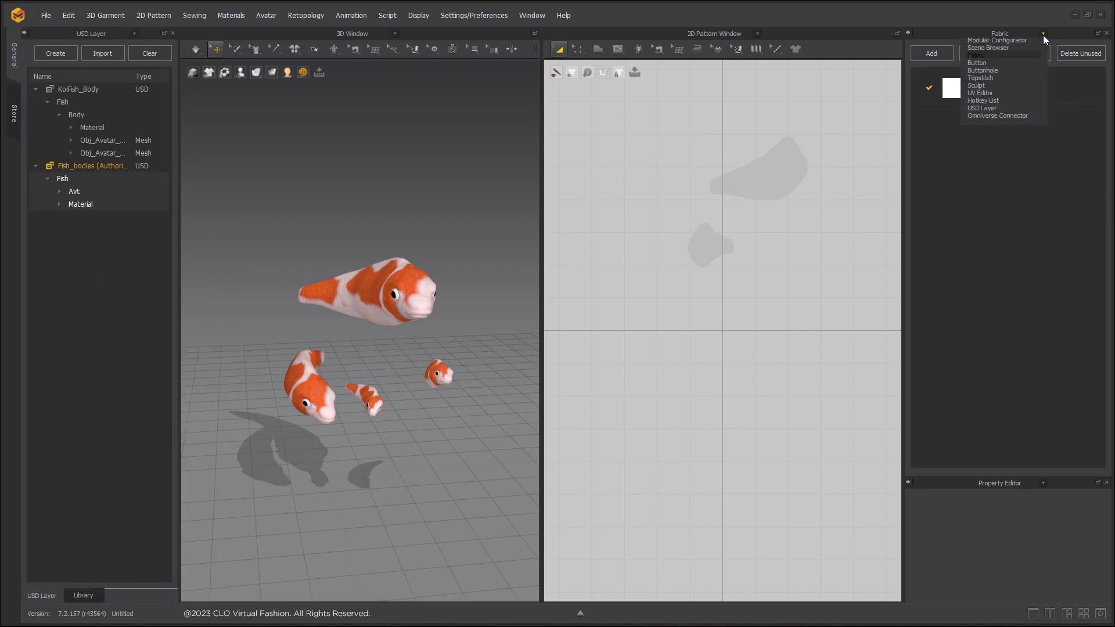
left_click(1019, 161)
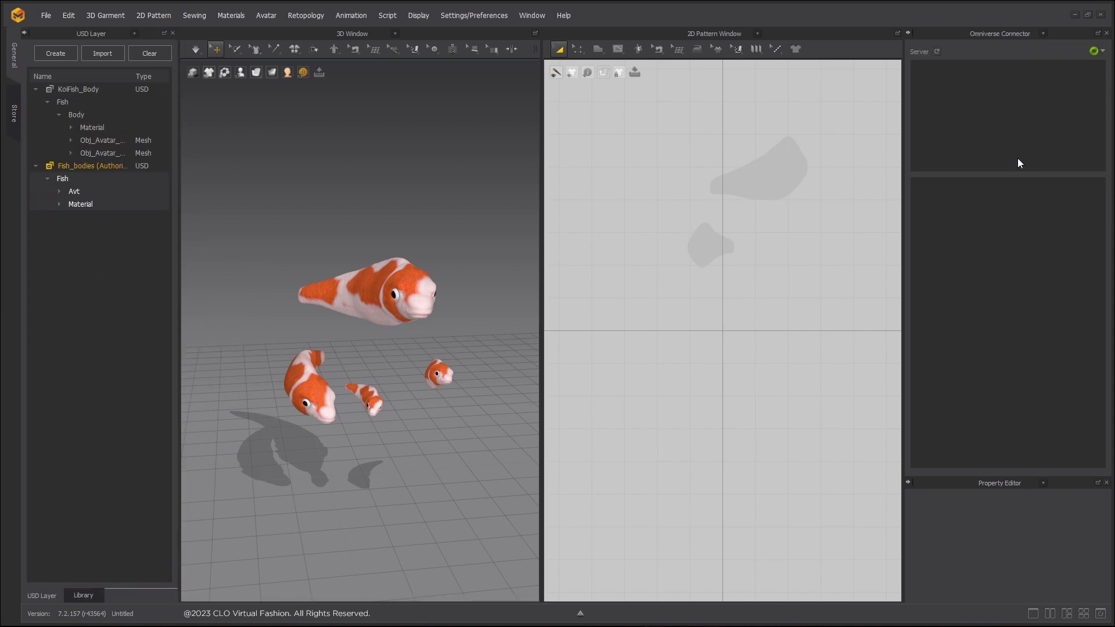
Add the localhost server to the Omniverse Connector.
left_click(1100, 51)
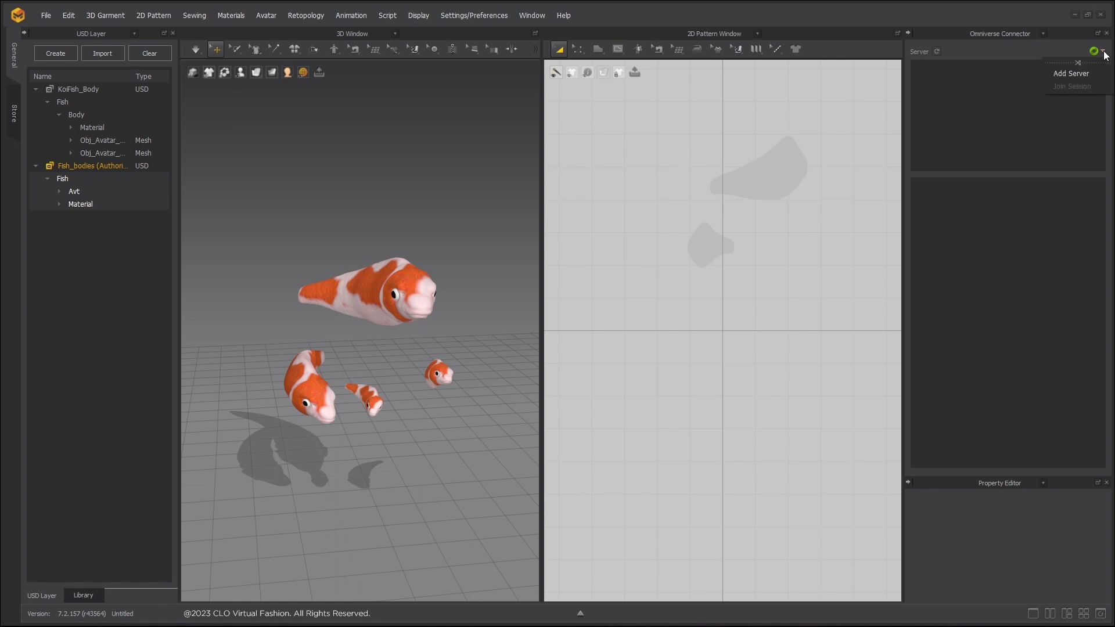
left_click(1087, 76)
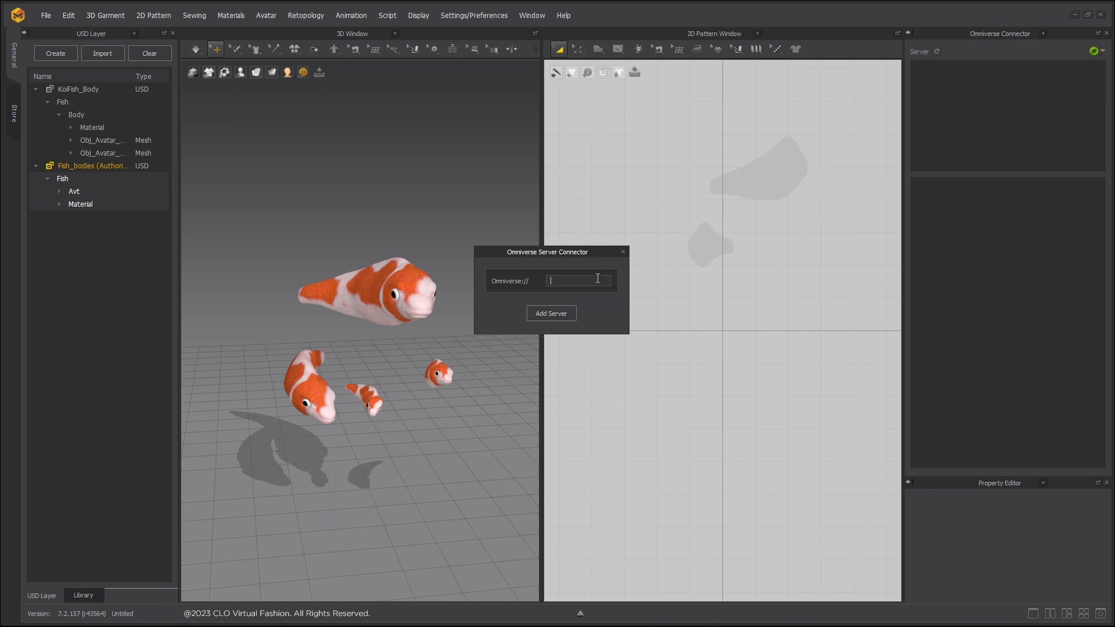
key("Return")
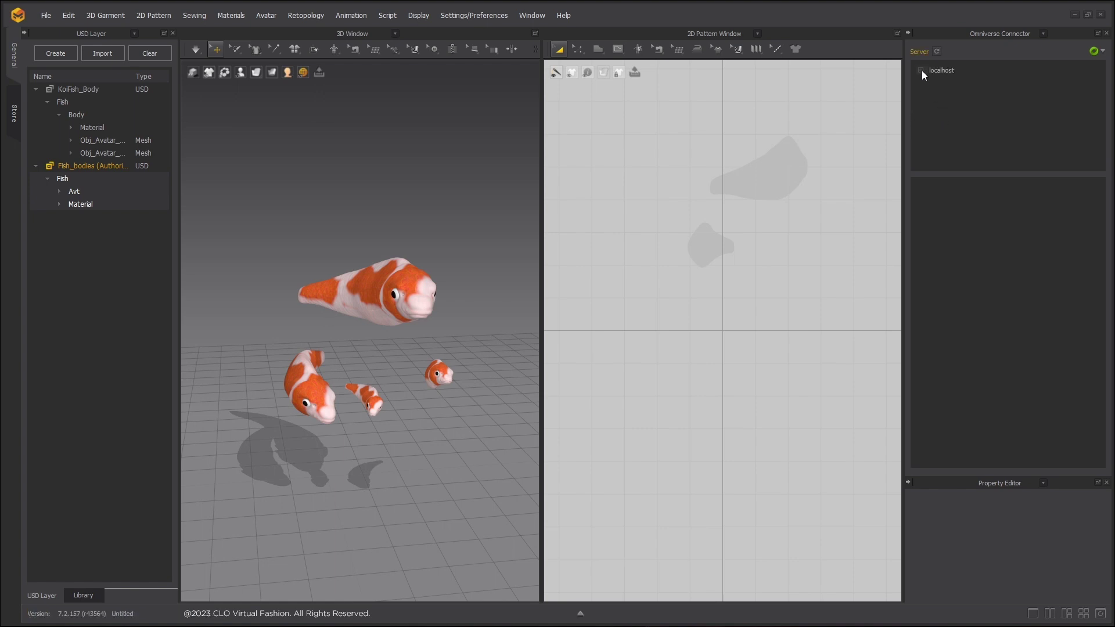
Load the Fish_bodies USD file from Projects, KoiFish_USD, Fish_body on the localhost server.
left_click(920, 71)
left_click(932, 96)
left_click(943, 113)
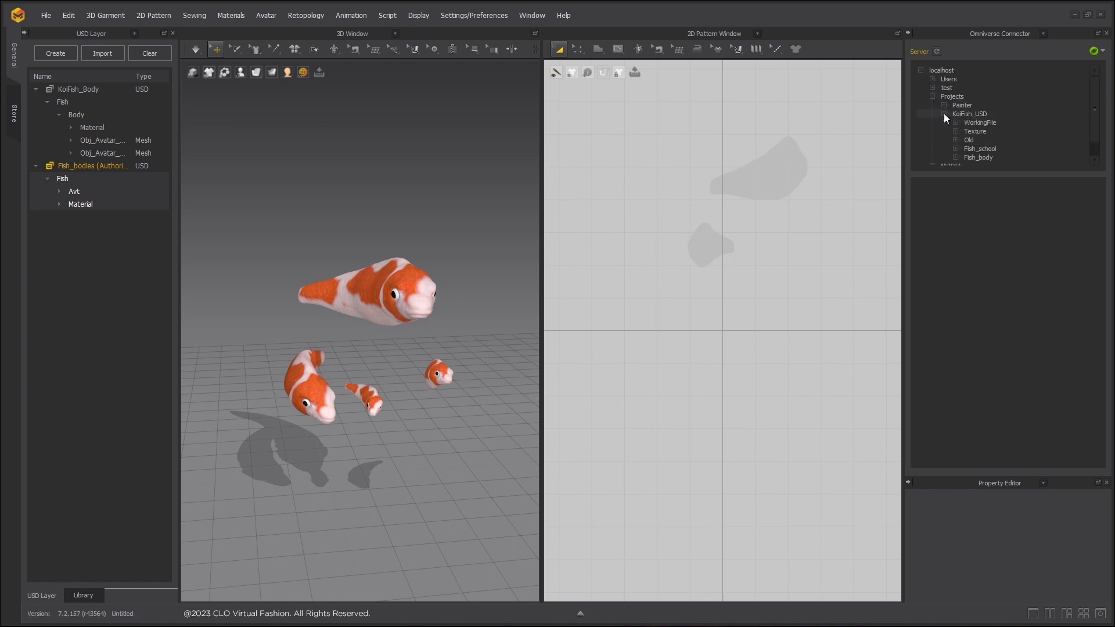
scroll(981, 137, "down", 1)
left_click(983, 140)
double_click(1005, 224)
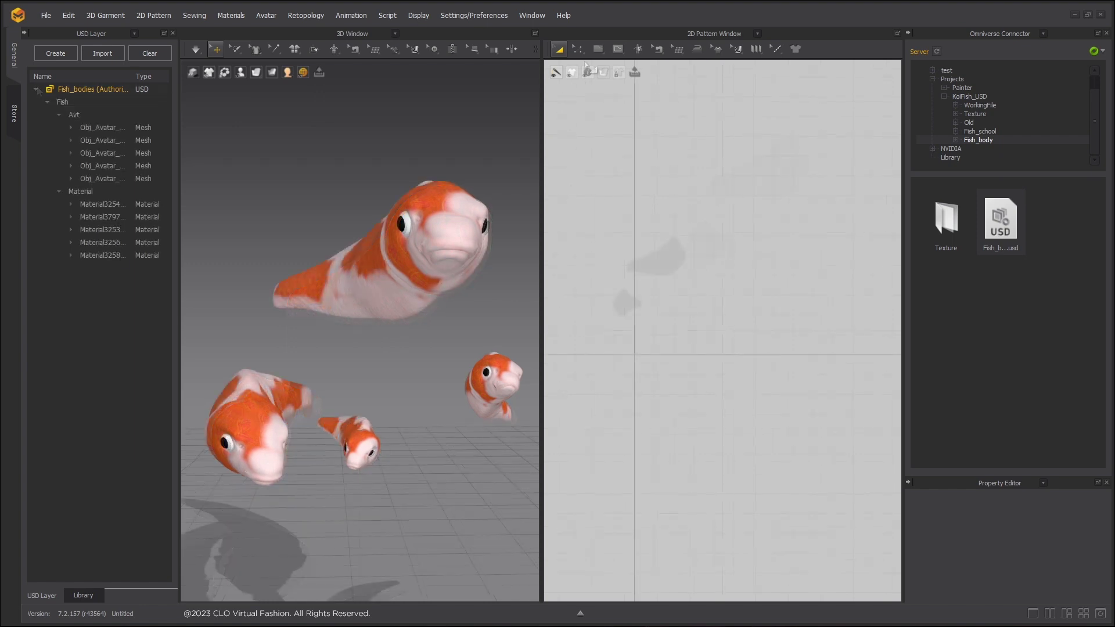
Draw a large, roughly square pattern and rotate it in 3D to lie flat above the fish.
left_click(598, 49)
left_click(598, 119)
left_click_drag(570, 181, 736, 349)
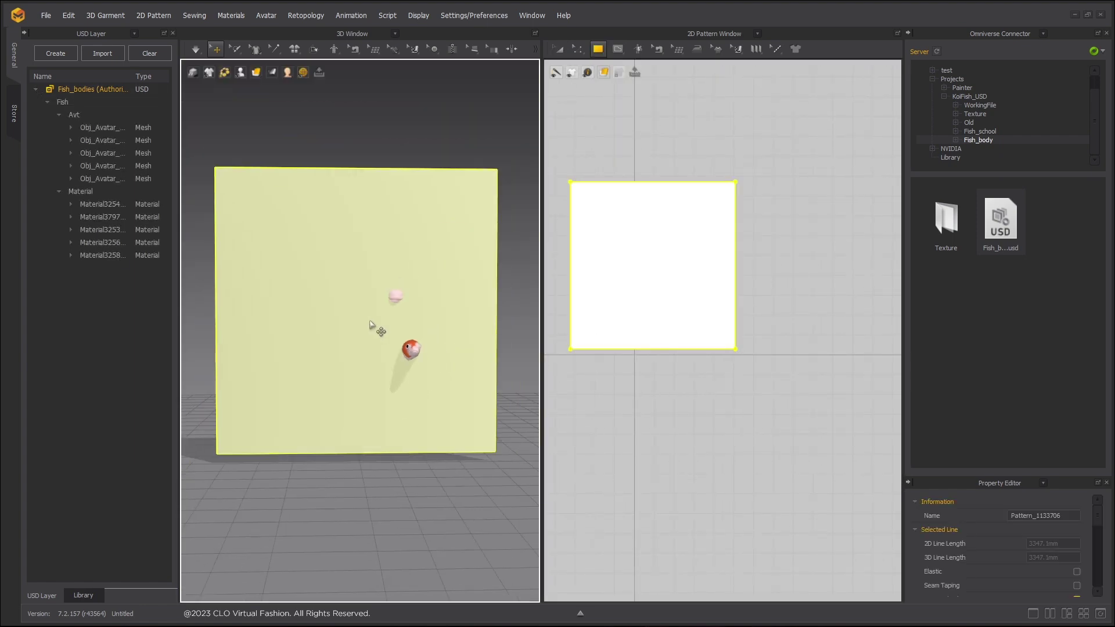
right_click_drag(370, 325, 417, 323)
left_click(380, 260)
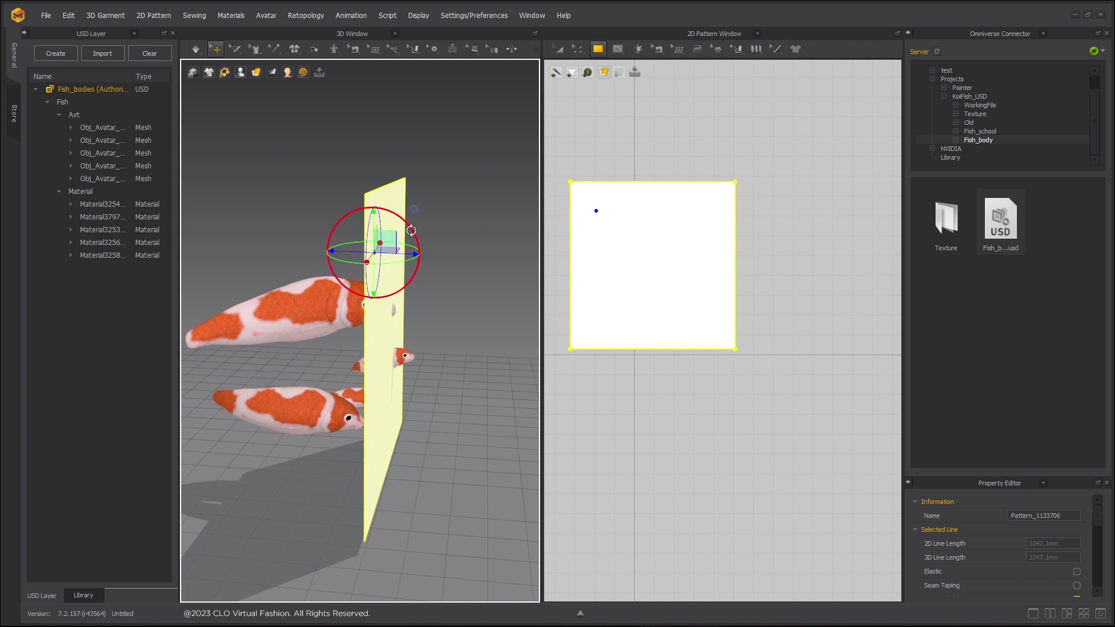
left_click_drag(411, 230, 348, 211)
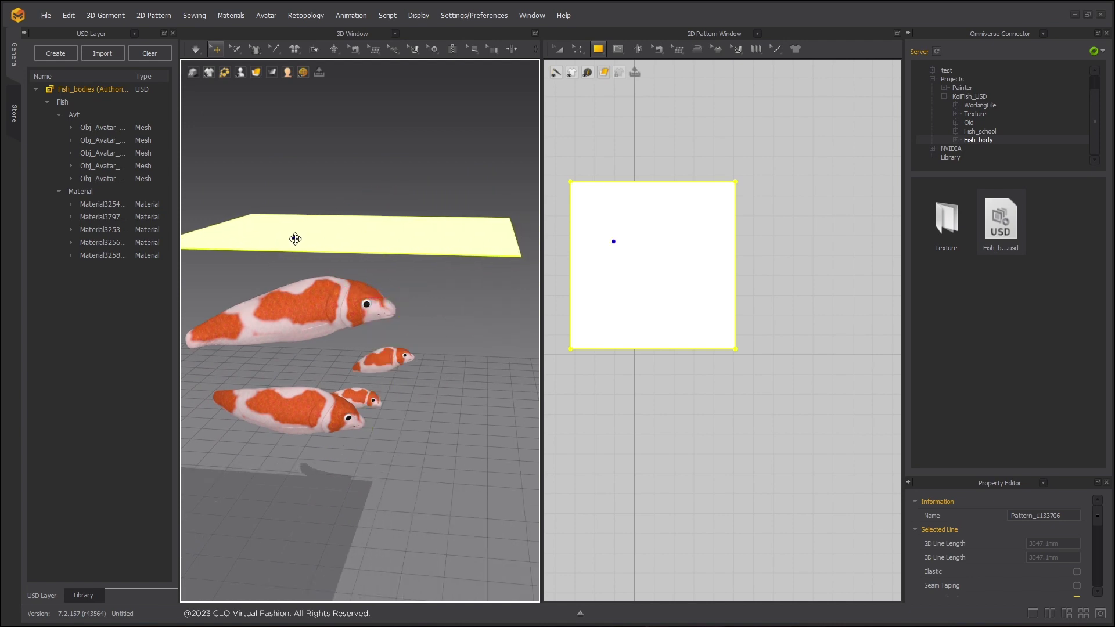
Simulate the square cloth so it drapes over the fish, and pull on it during the simulation.
right_click_drag(295, 238, 254, 171)
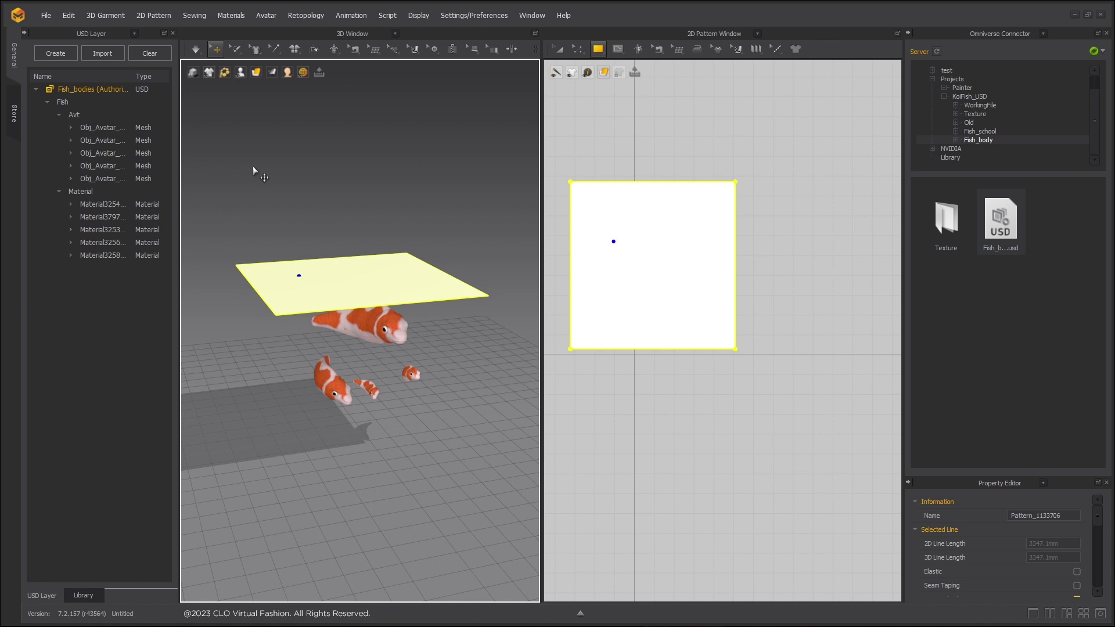
left_click(198, 51)
left_click(223, 101)
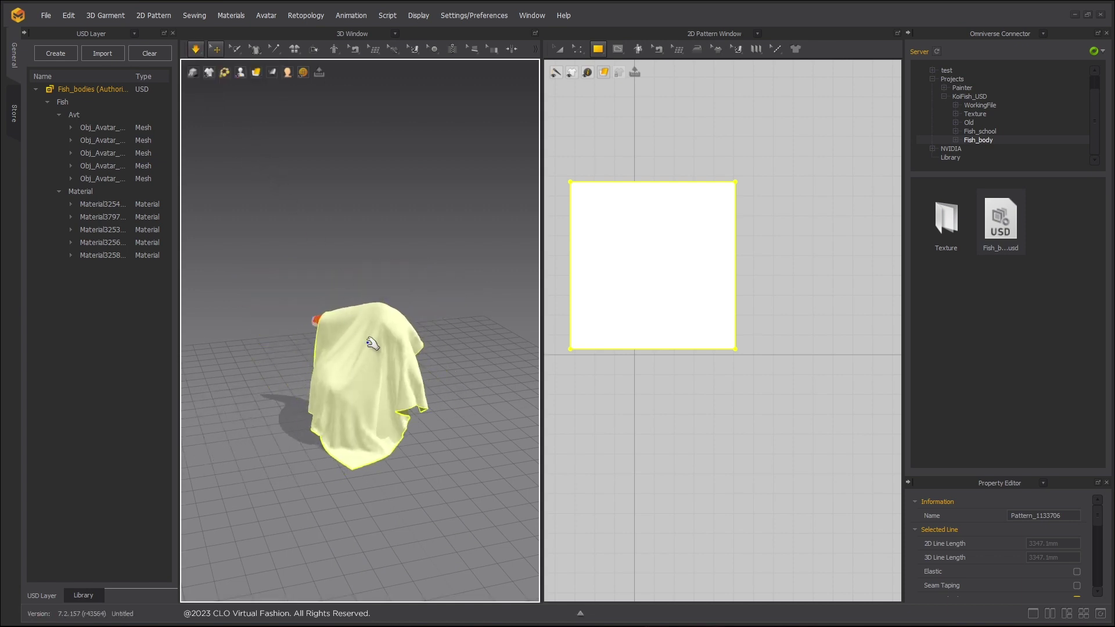
left_click_drag(372, 344, 395, 338)
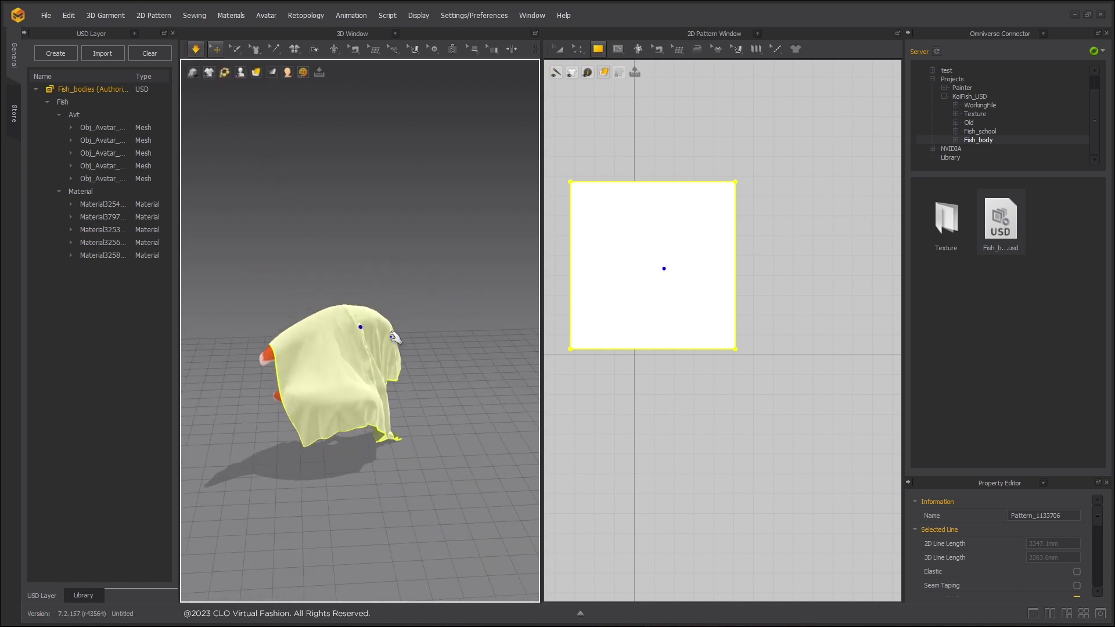
left_click_drag(285, 343, 224, 316)
mouse_move(329, 354)
right_mouse_down()
mouse_move(266, 345)
mouse_move(313, 354)
right_mouse_up()
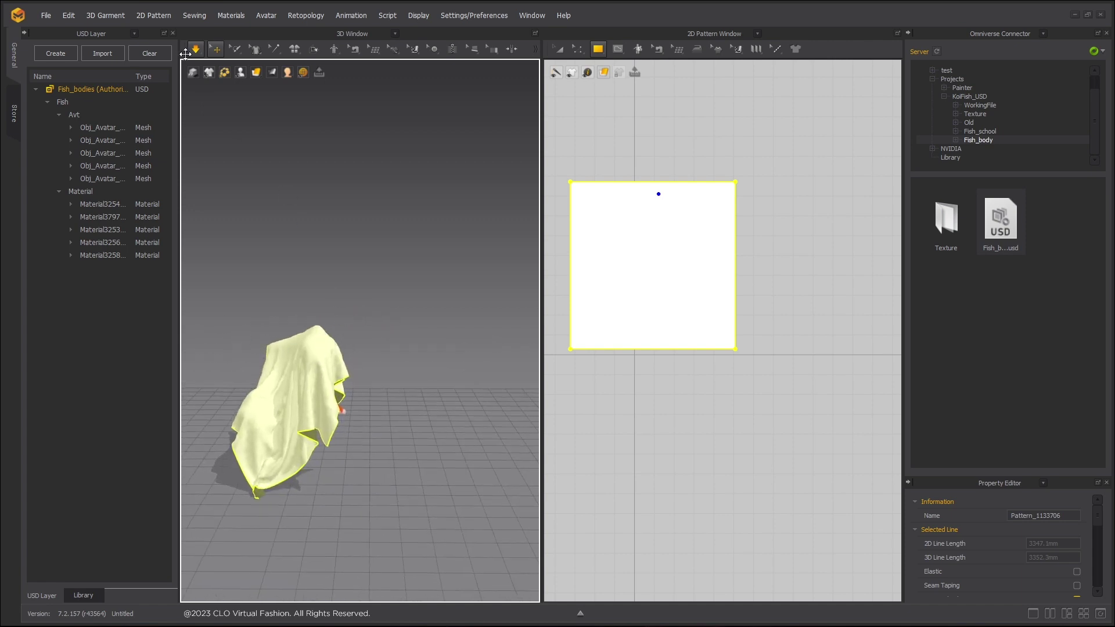
Stop the simulation and delete the square pattern.
left_click(195, 50)
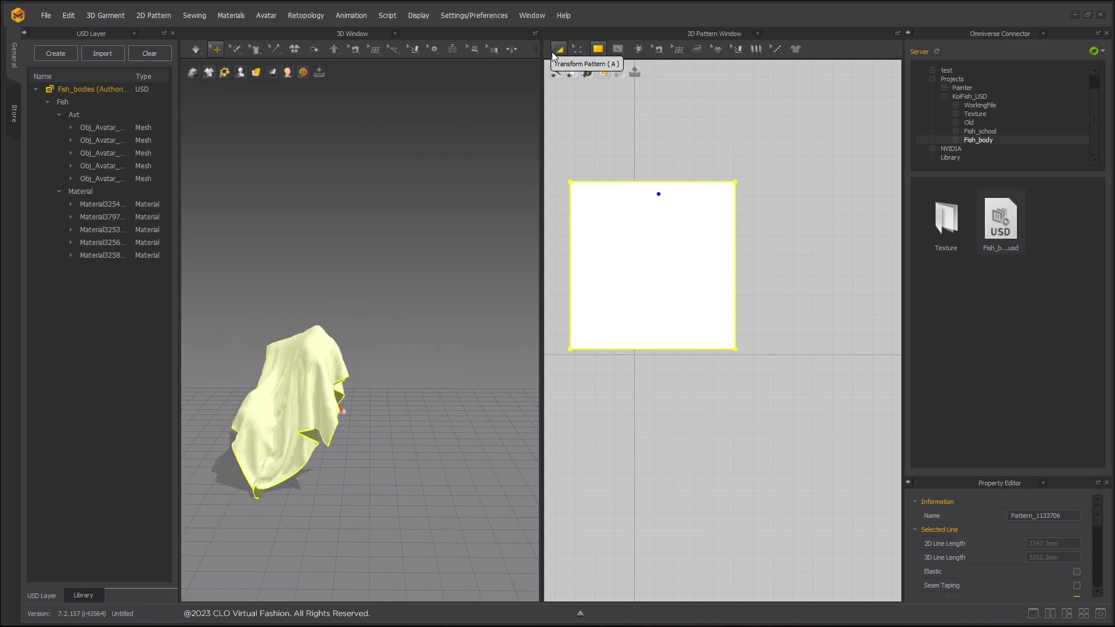
left_click(557, 50)
key("Delete")
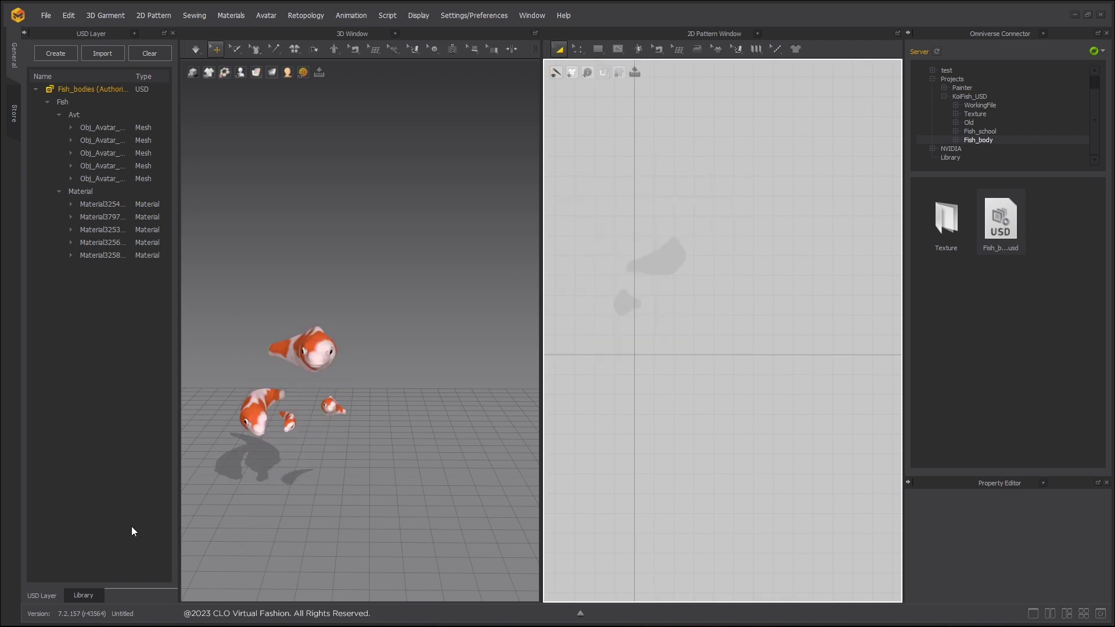
Load the Fins_all.zpac garment from the WorkingFile library folder onto the fish in the 3D window.
left_click(87, 595)
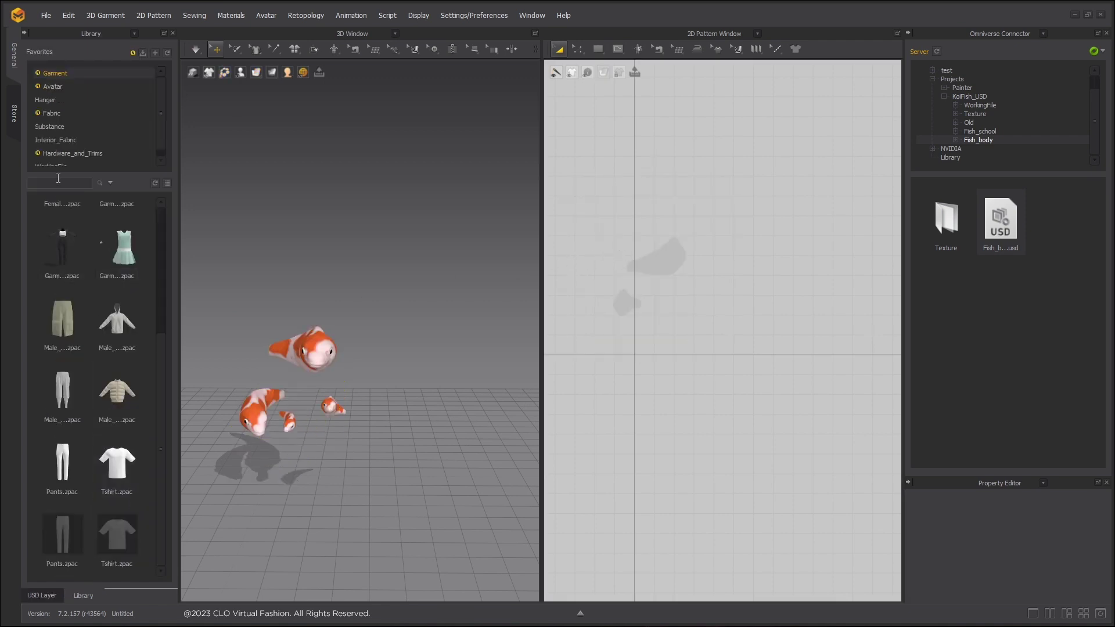
left_click(68, 159)
left_click_drag(63, 308, 302, 283)
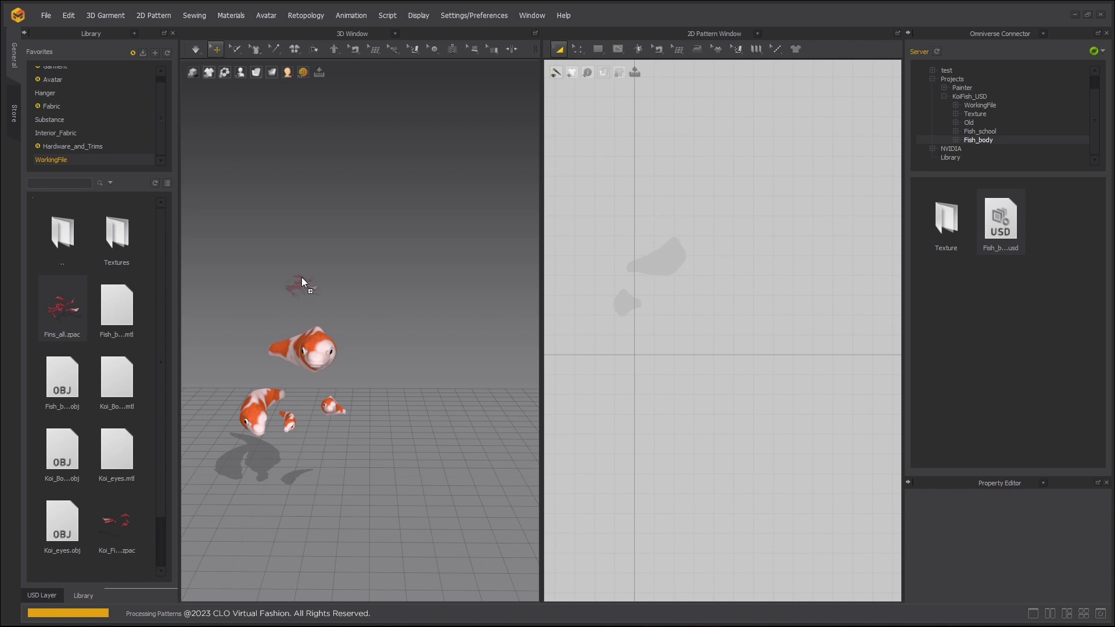
scroll(409, 347, "up", 5)
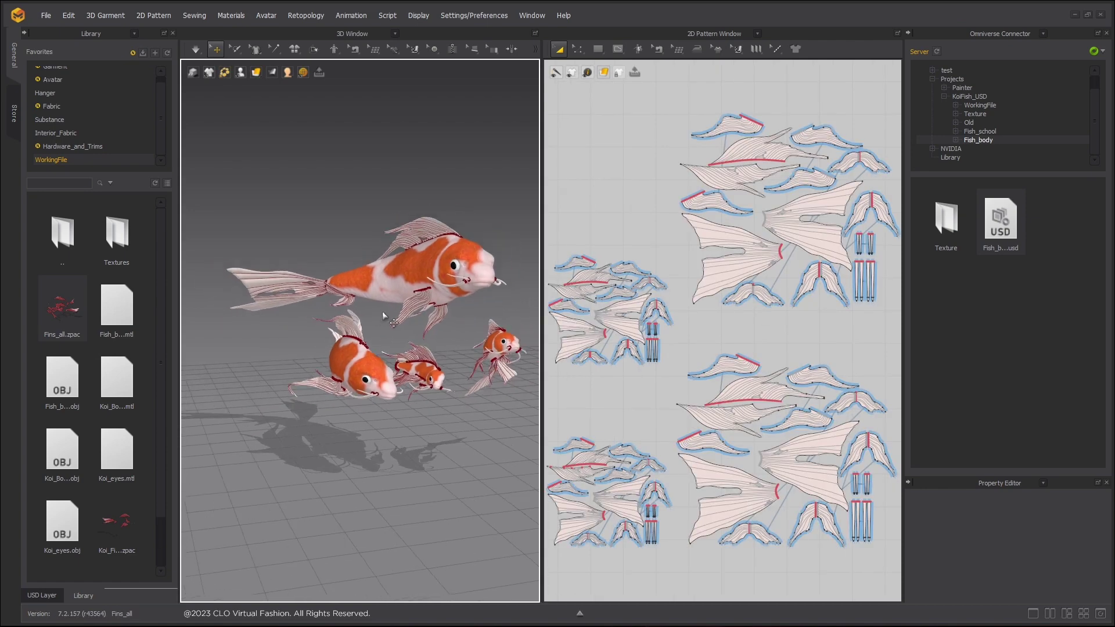
scroll(409, 347, "down", 2)
Show the USD layers and expand the Fish_bodies hierarchy down to the contents of Material and Avt.
left_click(42, 595)
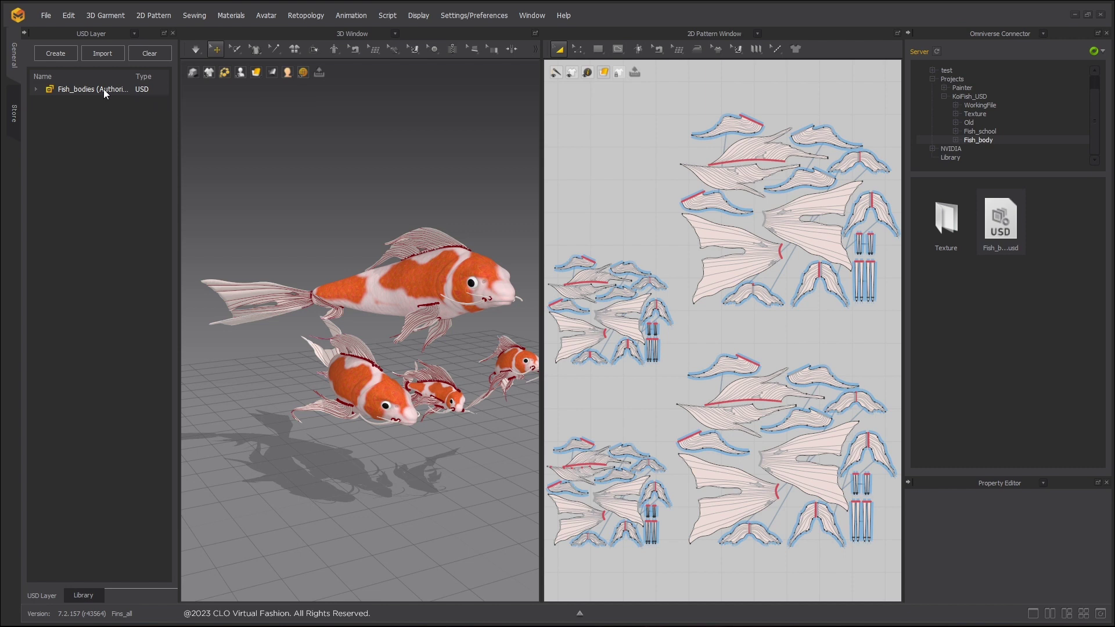
left_click(36, 90)
left_click(47, 101)
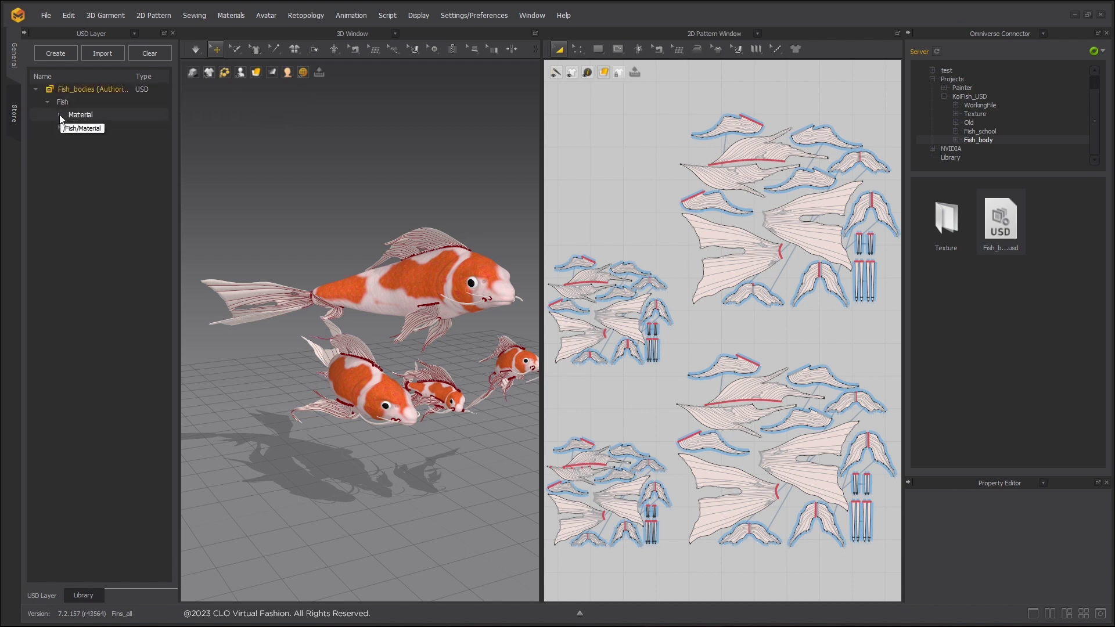
left_click(58, 115)
left_click(58, 191)
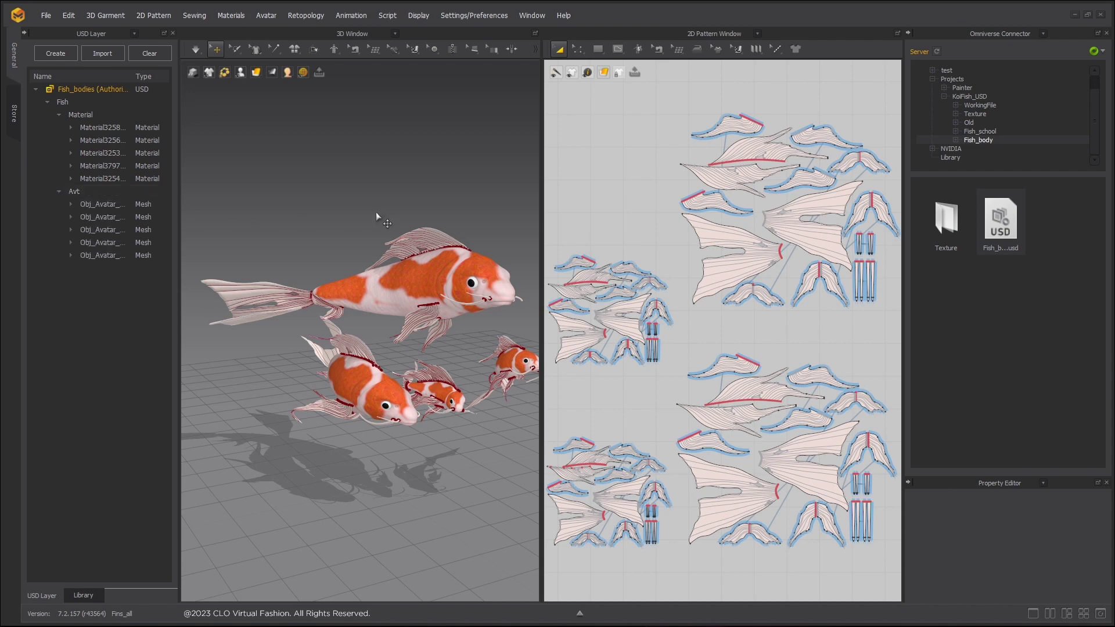
Export all fin patterns to the USD layer with mesh prim path /Fish/Fins and material prim path /Fish/Material.
scroll(649, 233, "down", 5)
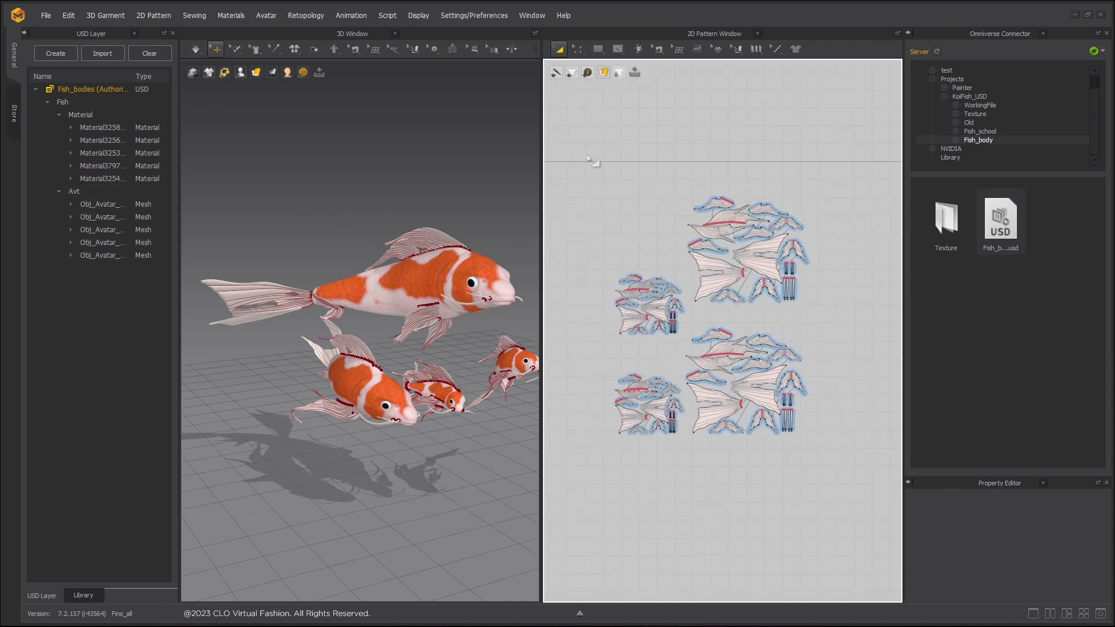
left_click_drag(604, 191, 742, 412)
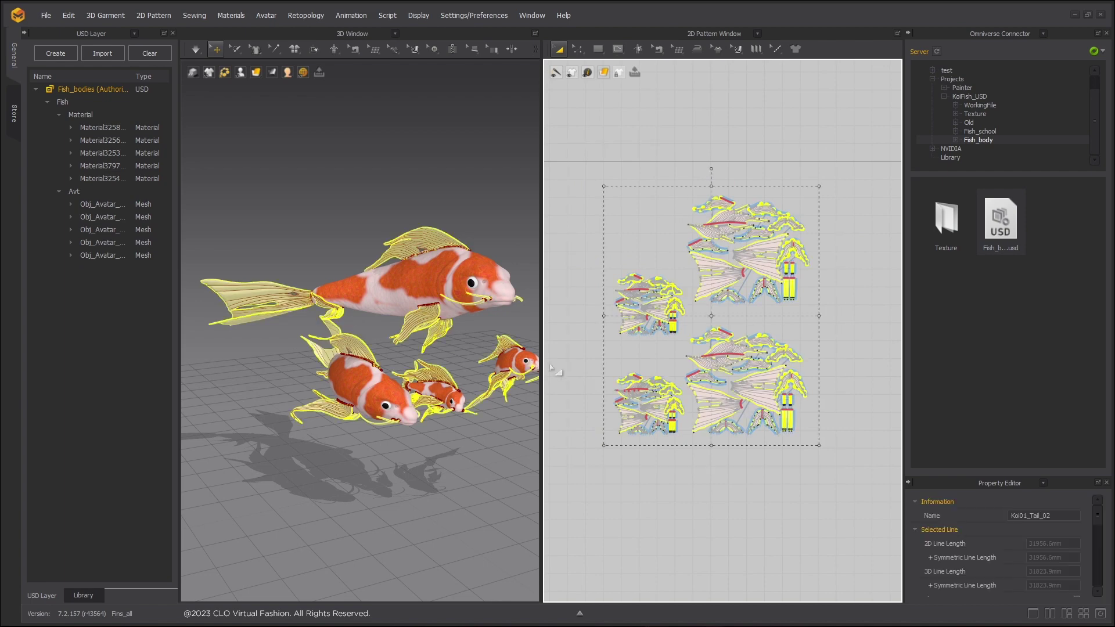
right_click(426, 319)
left_click(701, 399)
right_click(702, 398)
left_click(756, 460)
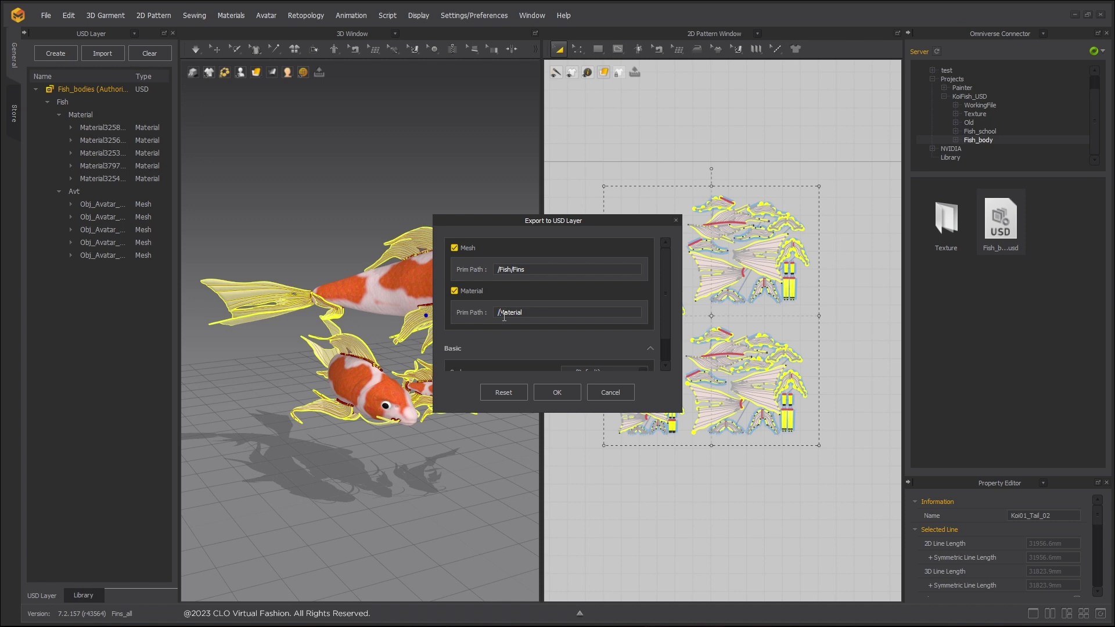
type("Fish/")
left_click(573, 398)
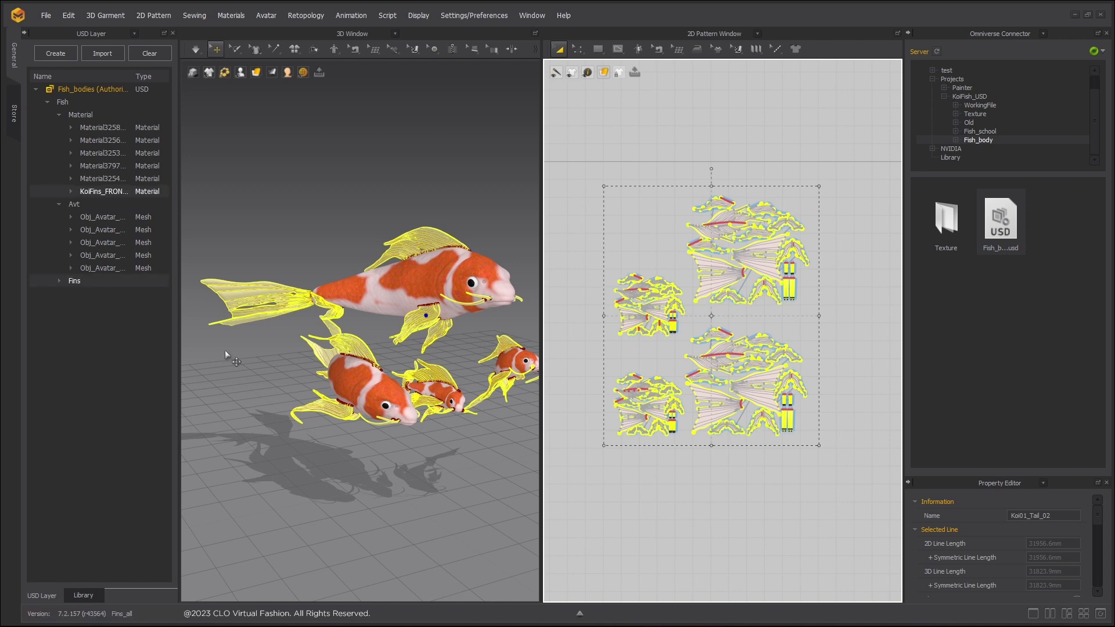
Examine the meshes under Fins in the USD layer and the properties of a top fin and a tail pattern.
left_click(60, 281)
left_click_drag(165, 234, 166, 261)
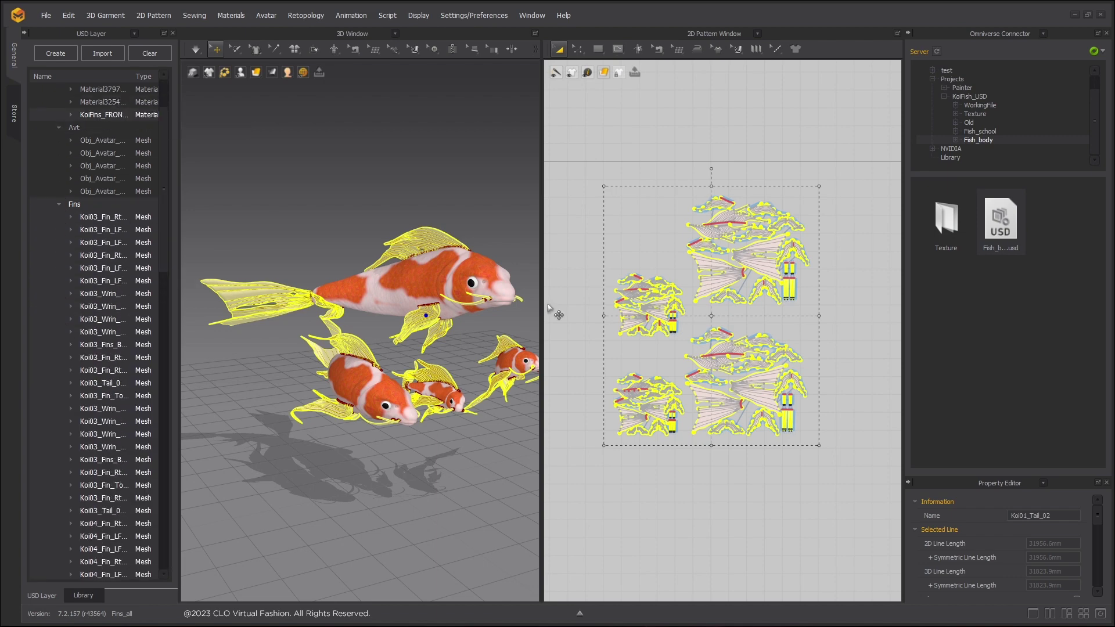
left_click(674, 232)
left_click(733, 209)
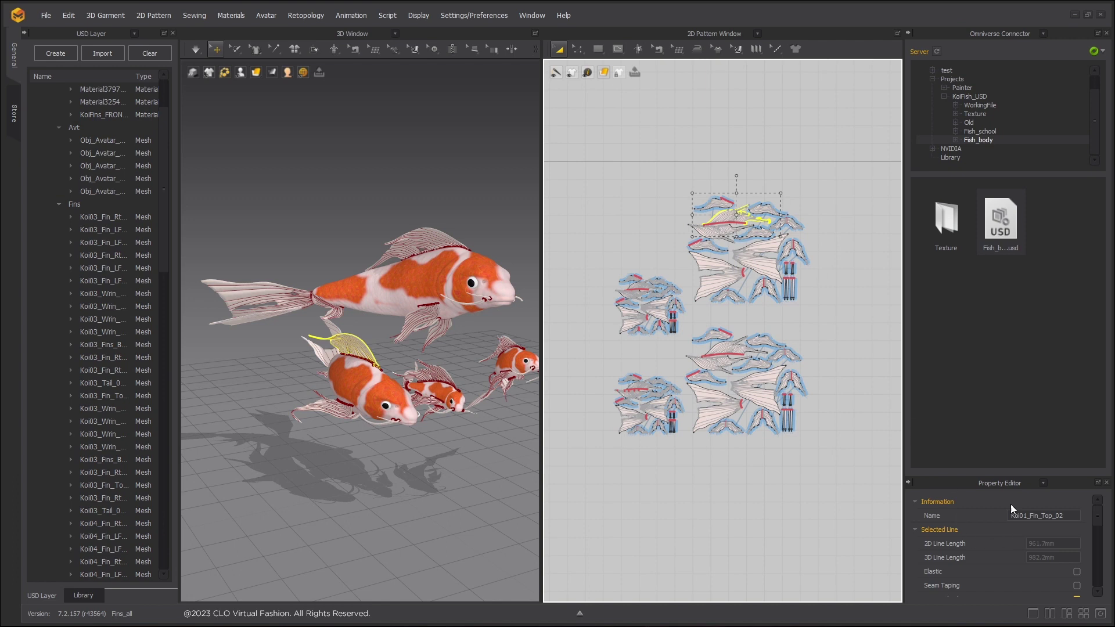
left_click_drag(1018, 473, 1045, 309)
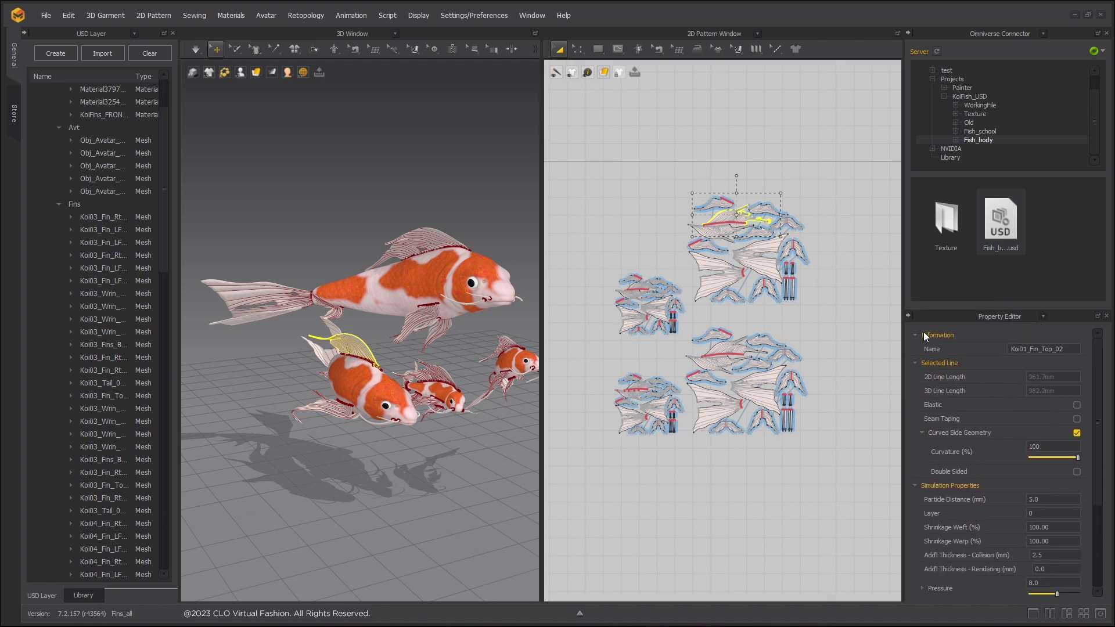
left_click(751, 262)
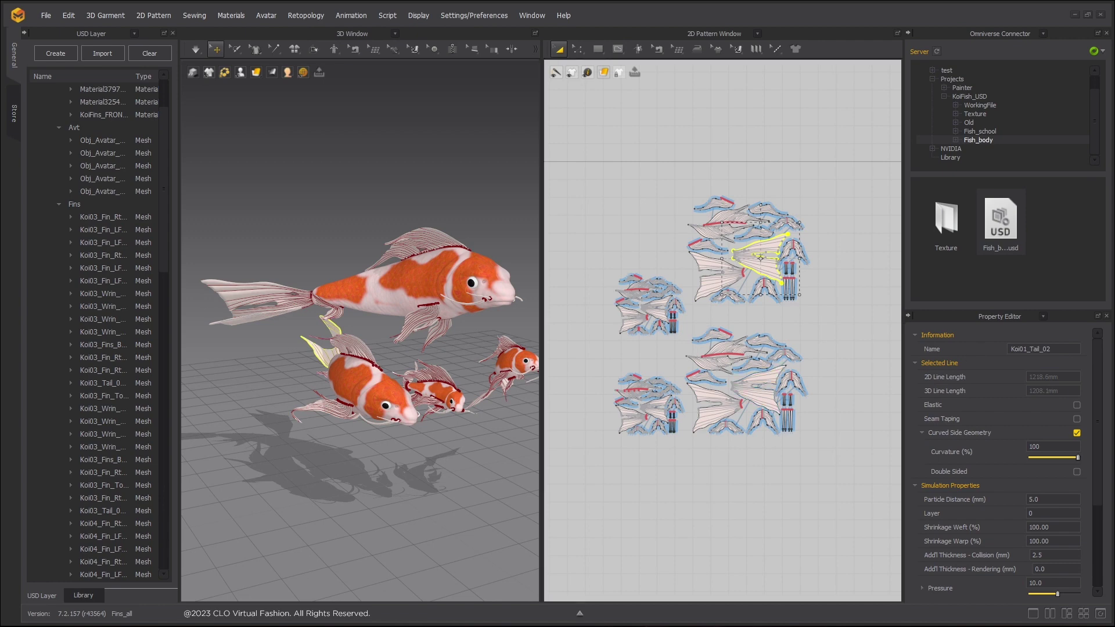
Switch to Omniverse Create, fetch the changes to Fish_bodies.usd, and minimize its window.
left_click_drag(0, 242, 794, 134)
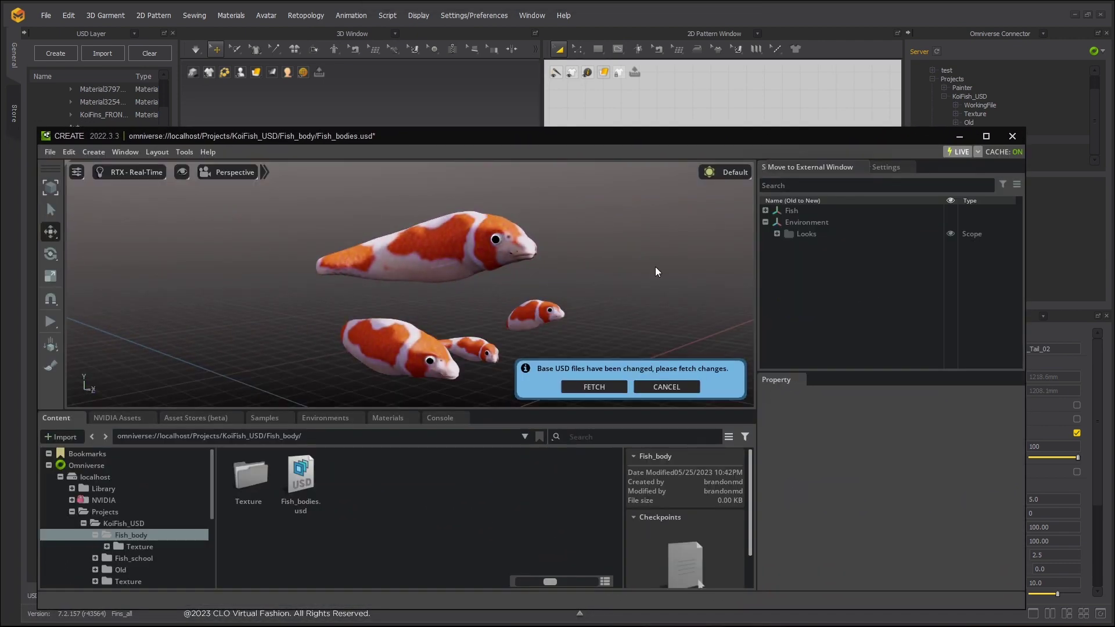
left_click(597, 389)
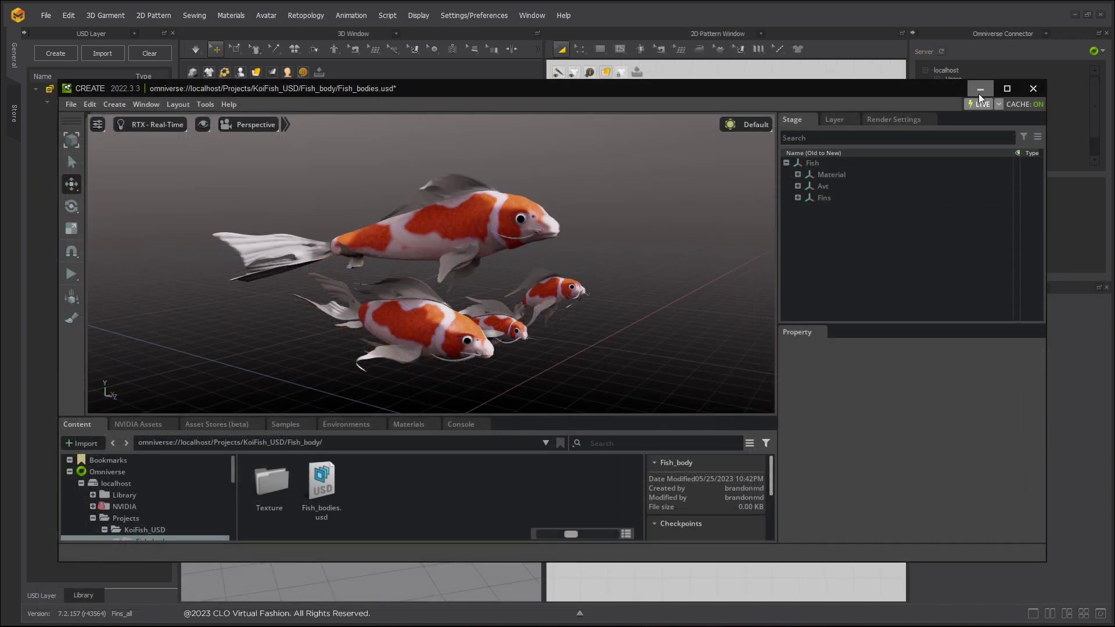
left_click(980, 89)
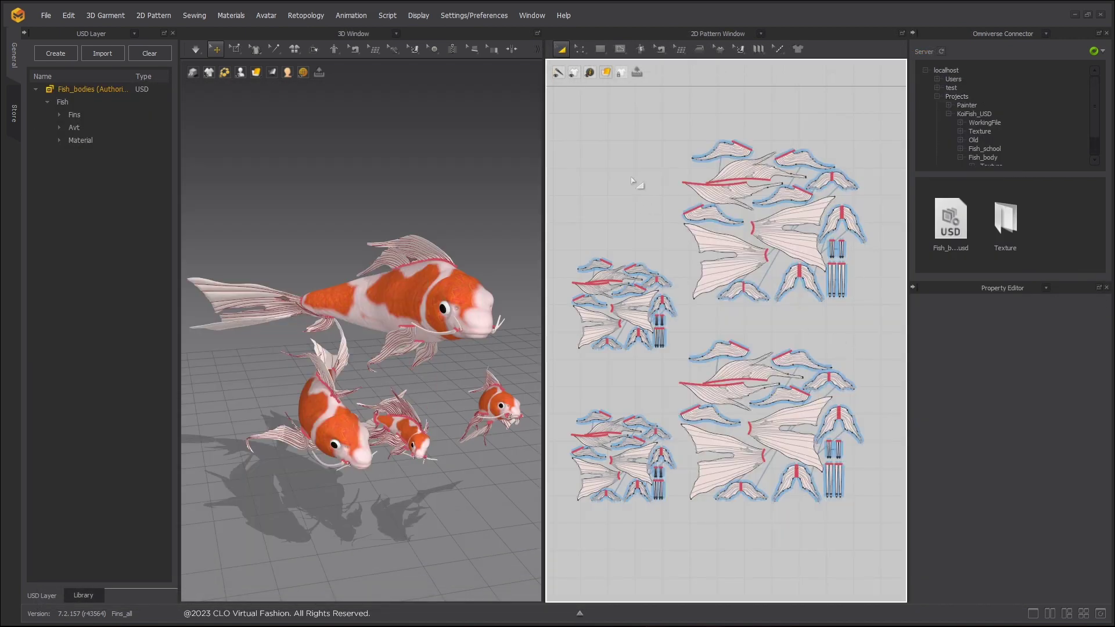
Select all fin patterns in the 2D window and set their particle distance to 20 mm.
left_click_drag(563, 106, 860, 493)
left_click(1057, 499)
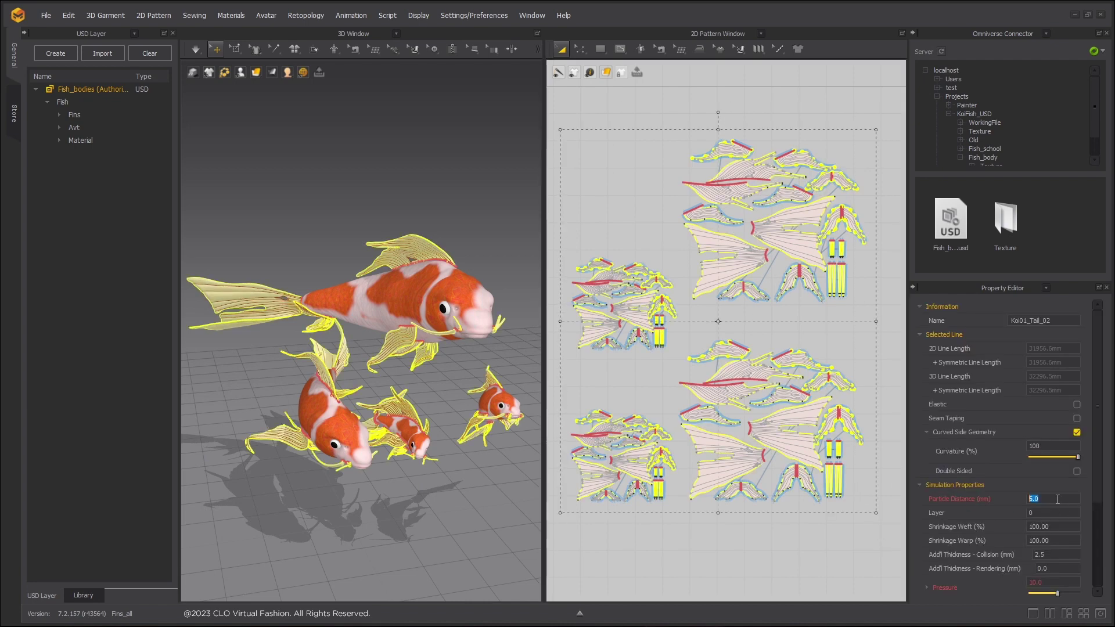
type("20")
key("Return")
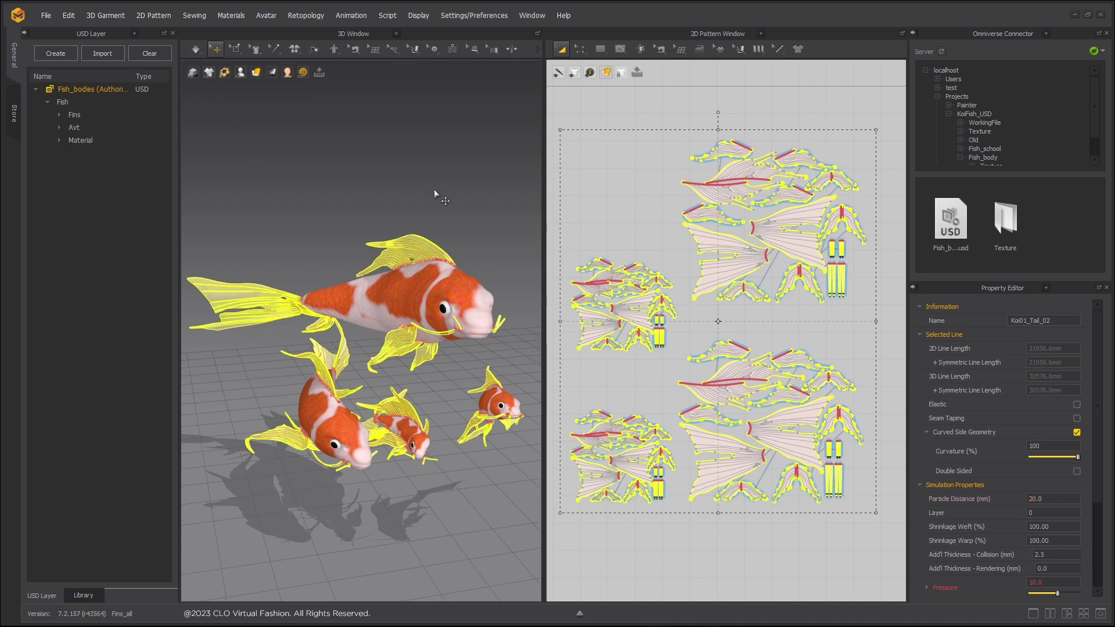
Simulate the fins, pull the large fish's top fin and tail into new shapes, and stop the simulation.
left_click(345, 166)
left_click(196, 50)
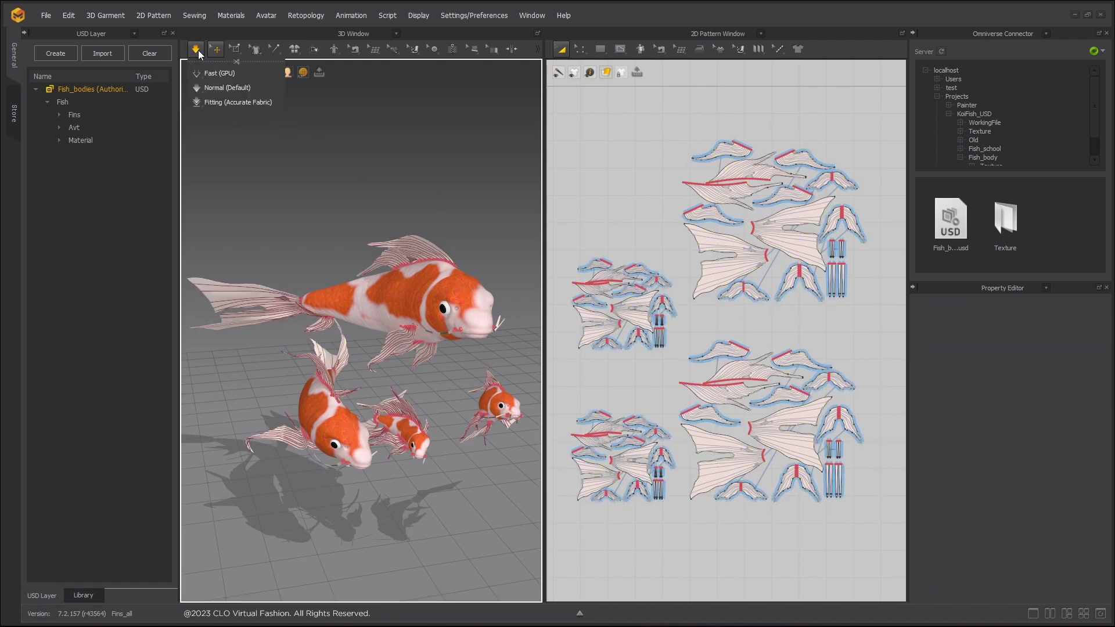
left_click(420, 237)
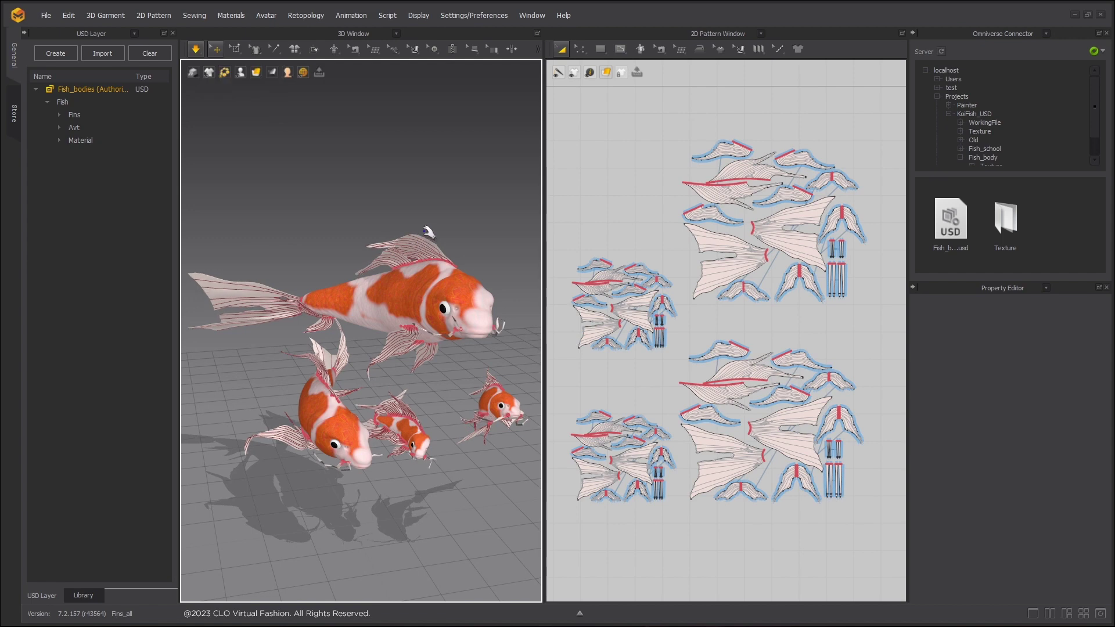
left_click_drag(436, 231, 441, 231)
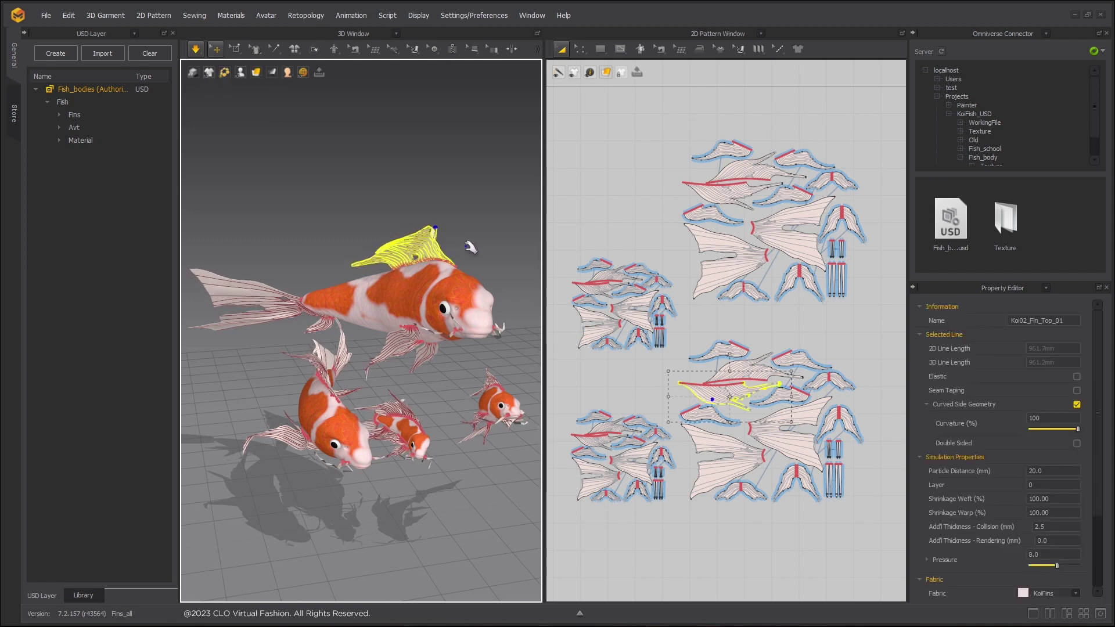
right_click_drag(463, 242, 244, 219)
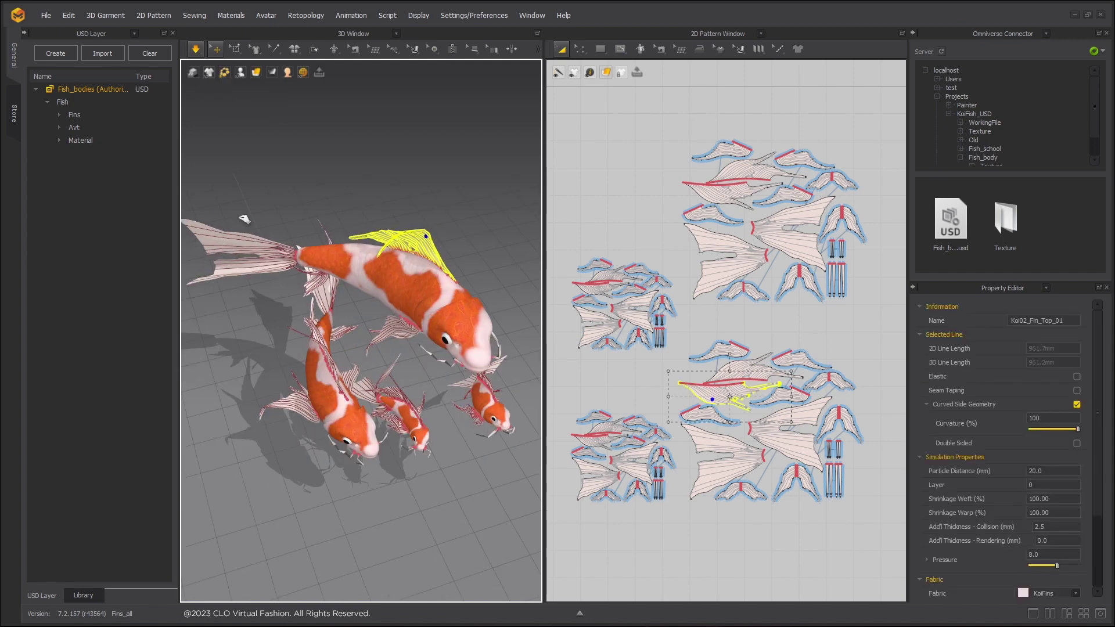
left_click_drag(223, 233, 220, 185)
key("space")
Select all fin patterns again and set their particle distance to 5 mm.
right_click_drag(378, 199, 434, 198)
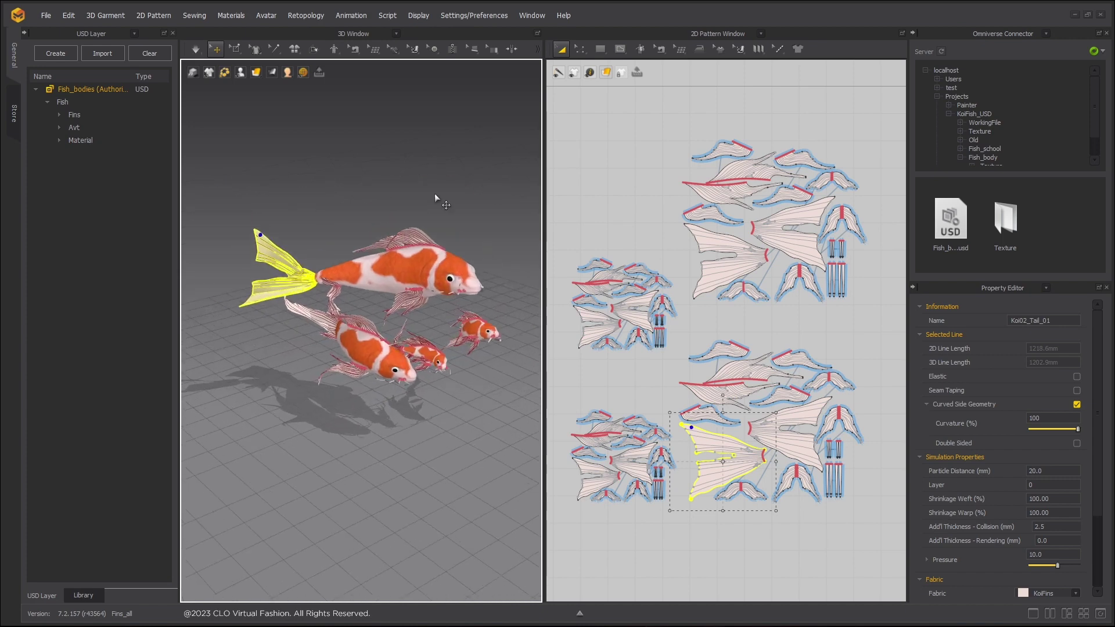
left_click_drag(577, 151, 823, 378)
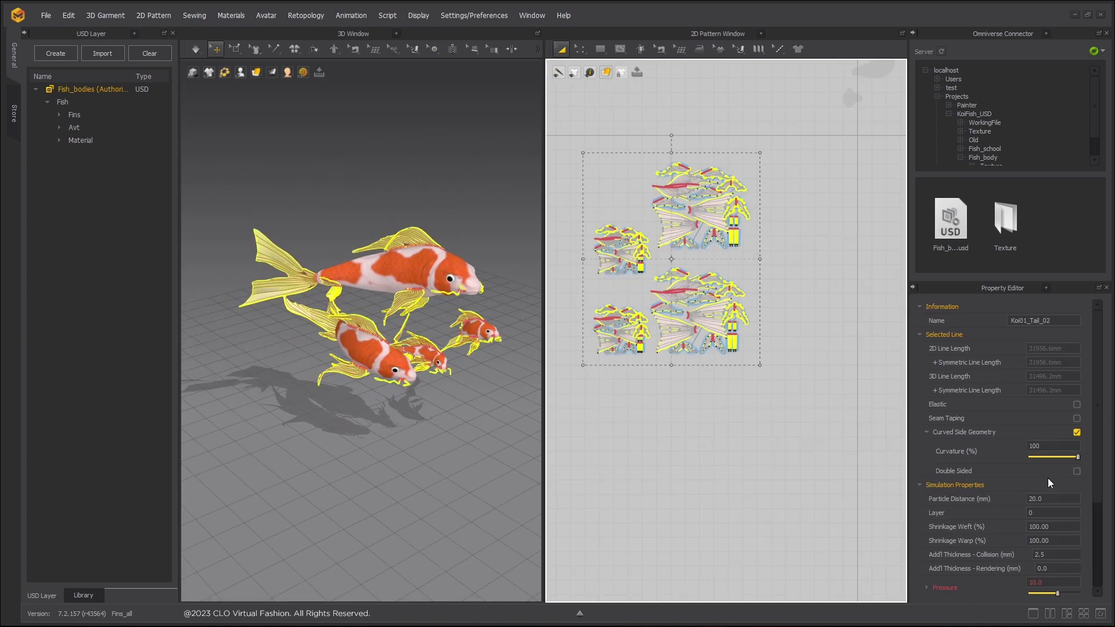
left_click(1043, 498)
type("5")
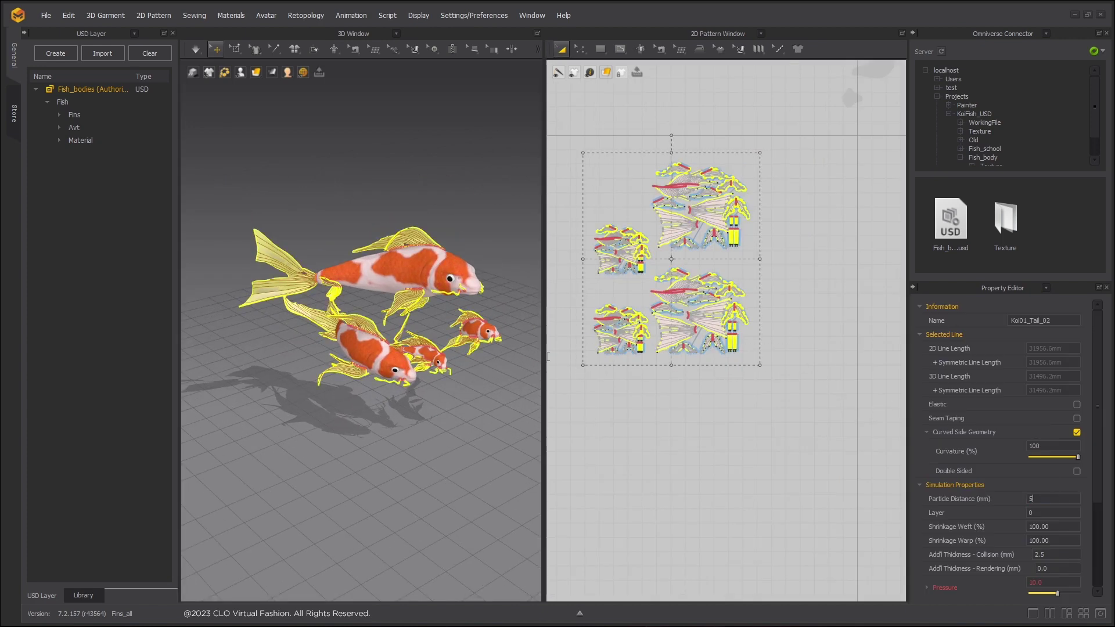
key("Return")
Export the reshaped fins to the USD layer as mesh only, without material, using prim path /Fish/Fins.
scroll(506, 321, "up", 3)
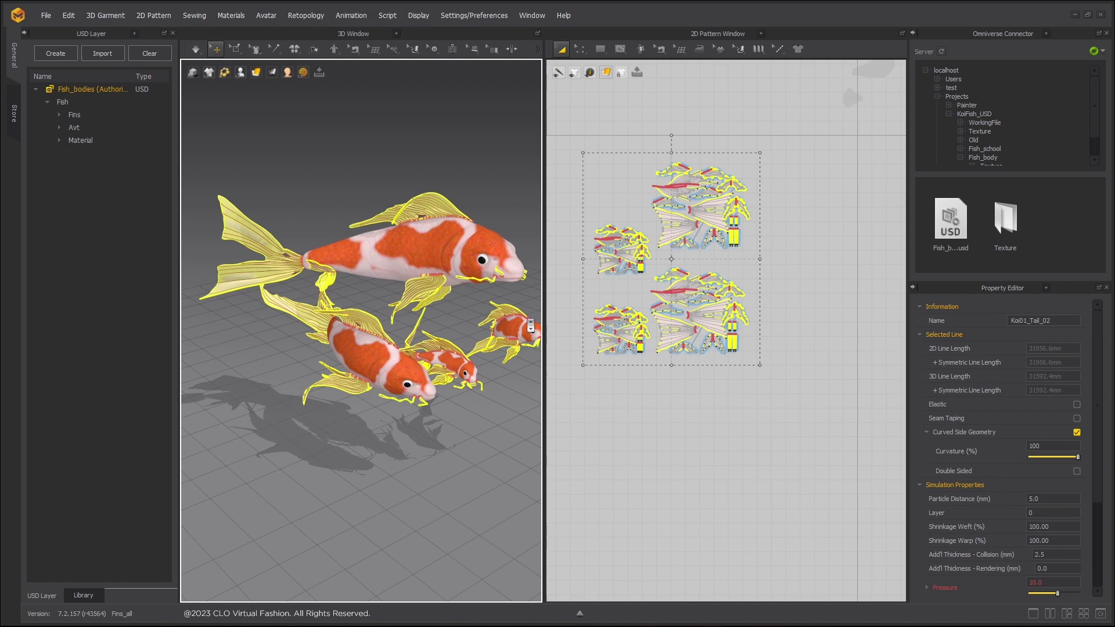
right_click_drag(497, 319, 454, 329)
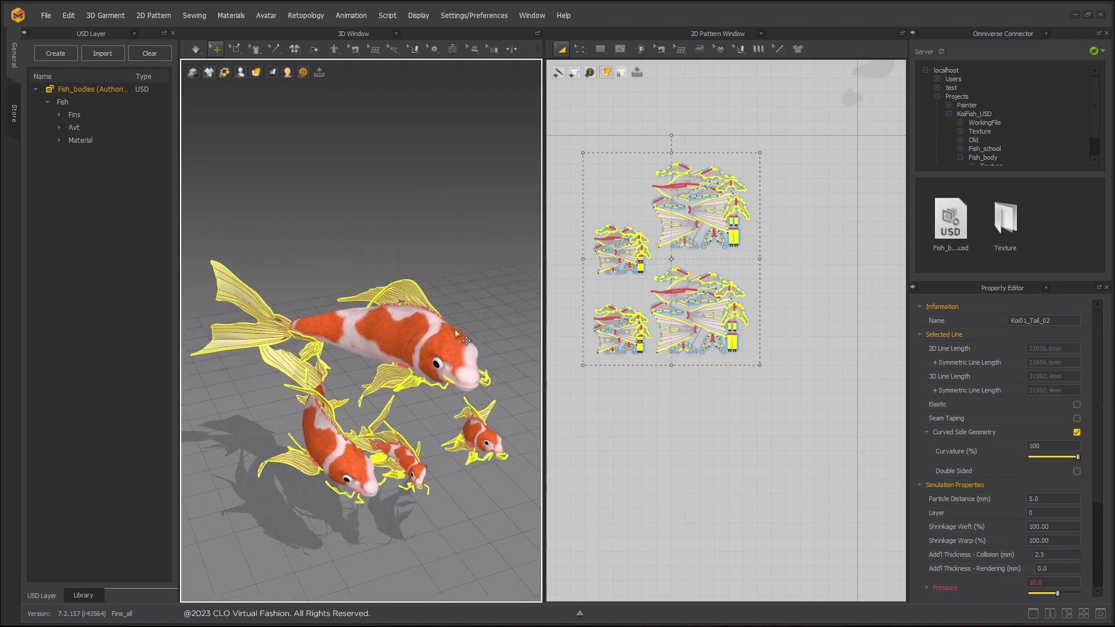
right_click(416, 297)
left_click(490, 491)
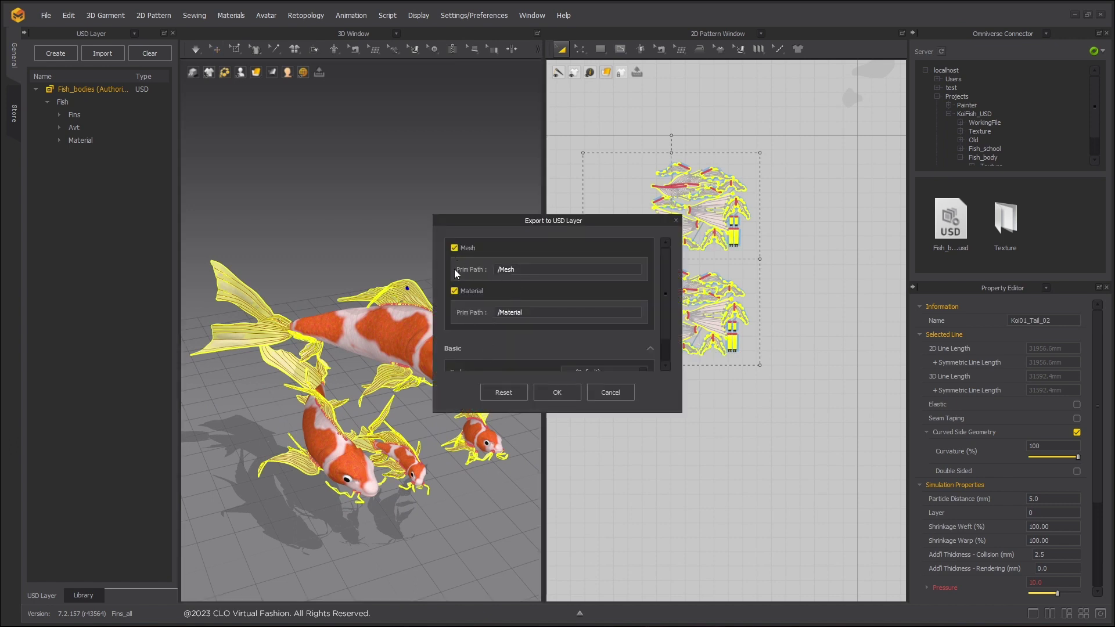
left_click(455, 291)
double_click(500, 270)
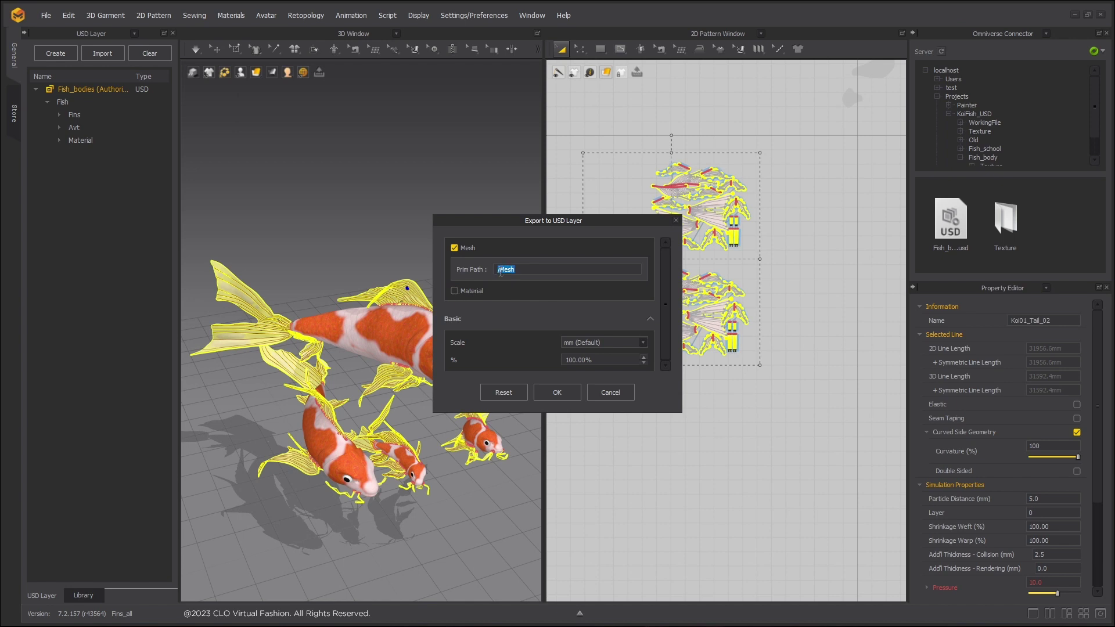
left_click(500, 273)
left_click_drag(514, 272, 502, 276)
type("Fish/Fins")
left_click(557, 393)
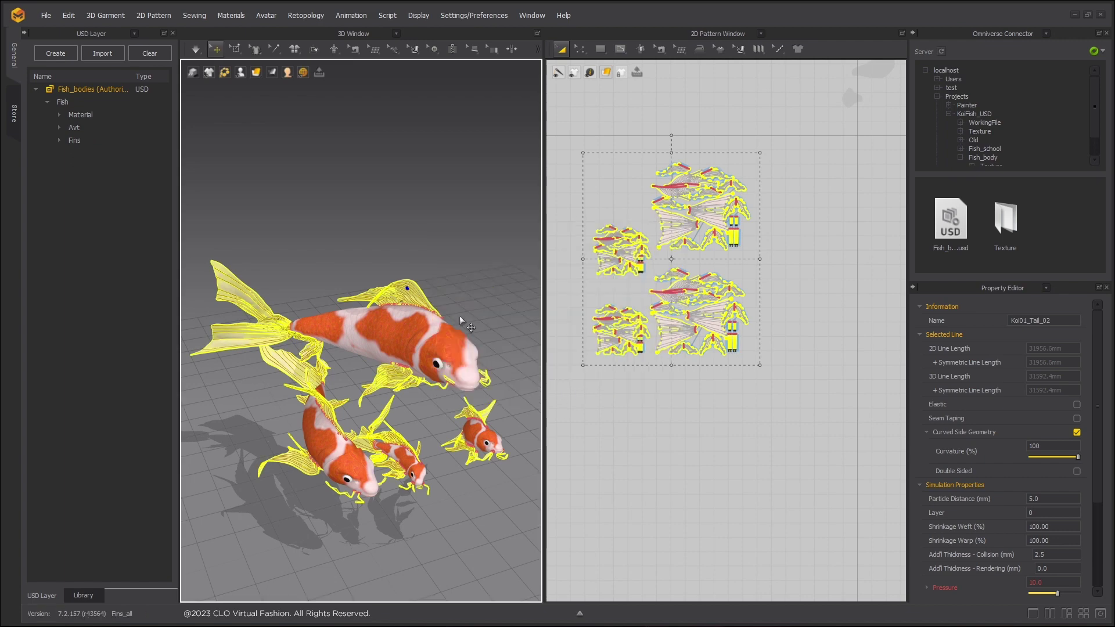
Switch to Omniverse Create, fetch the updated fins, and inspect the fish from a higher angle.
key("alt+Tab")
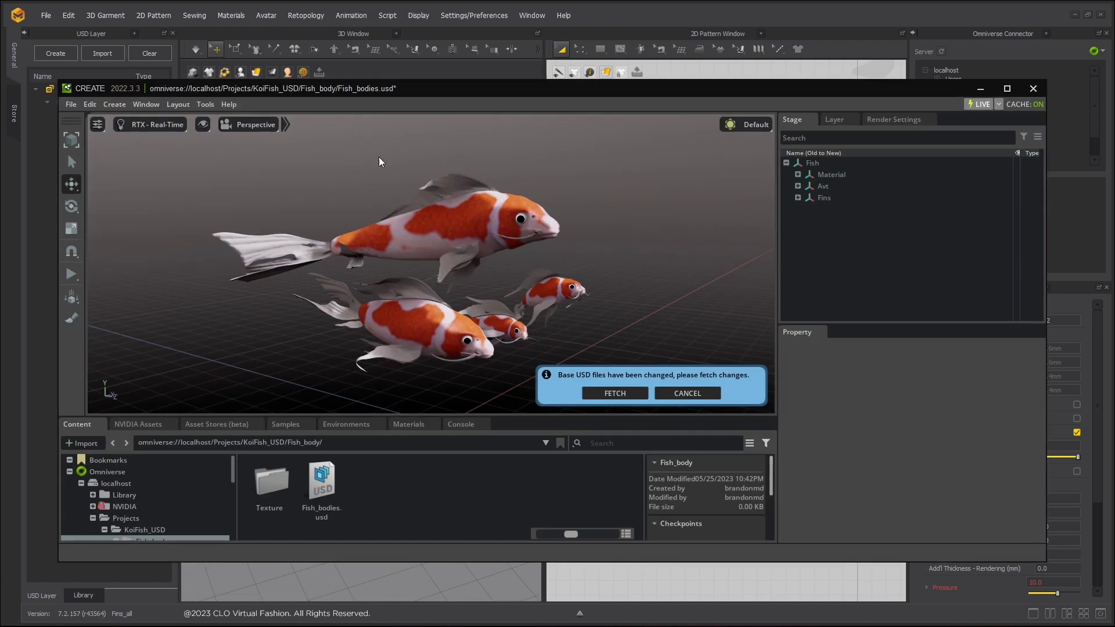
left_click(613, 398)
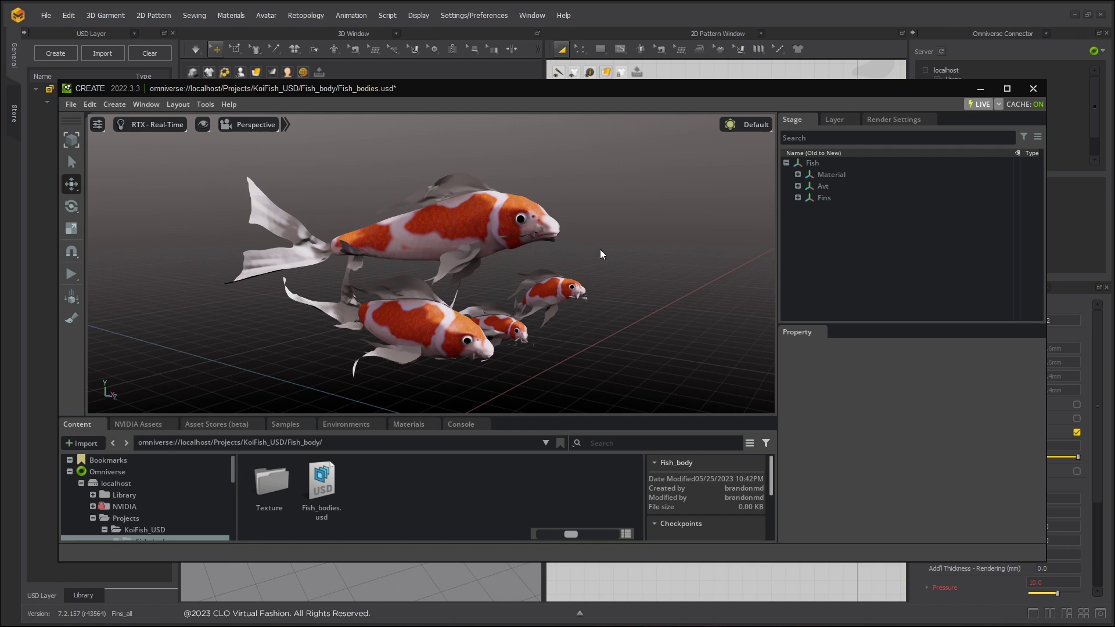
left_click_drag(599, 245, 579, 261, "alt")
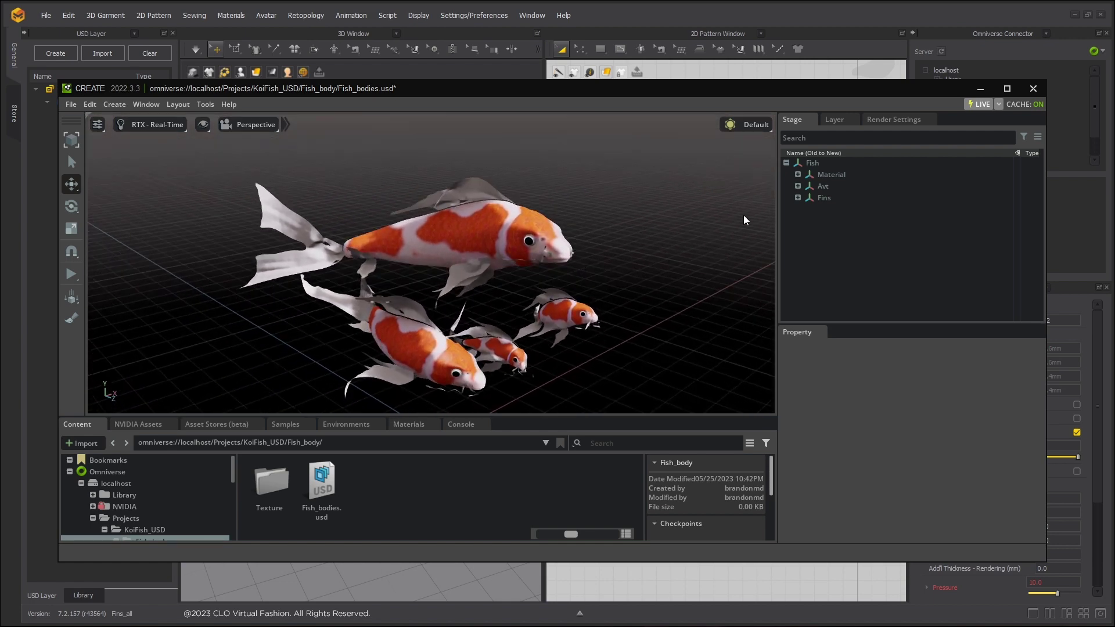
key("alt+Tab")
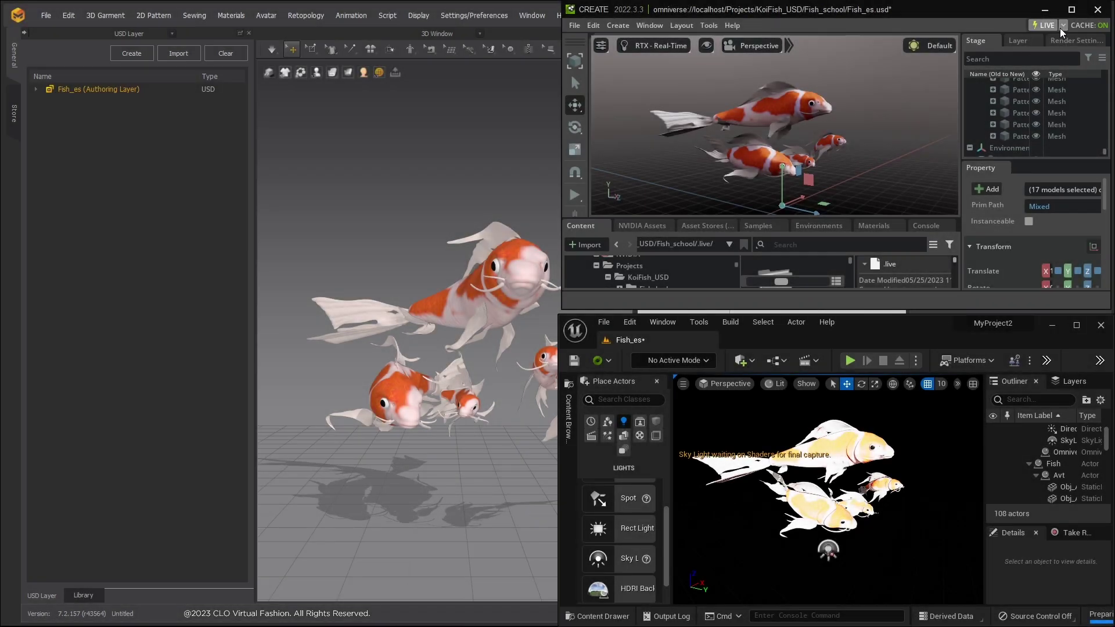
Create a new live session named Demo_Session for Fish_es.usd in Omniverse Create and join it, ignoring unsaved changes.
left_click(1063, 25)
left_click(1060, 52)
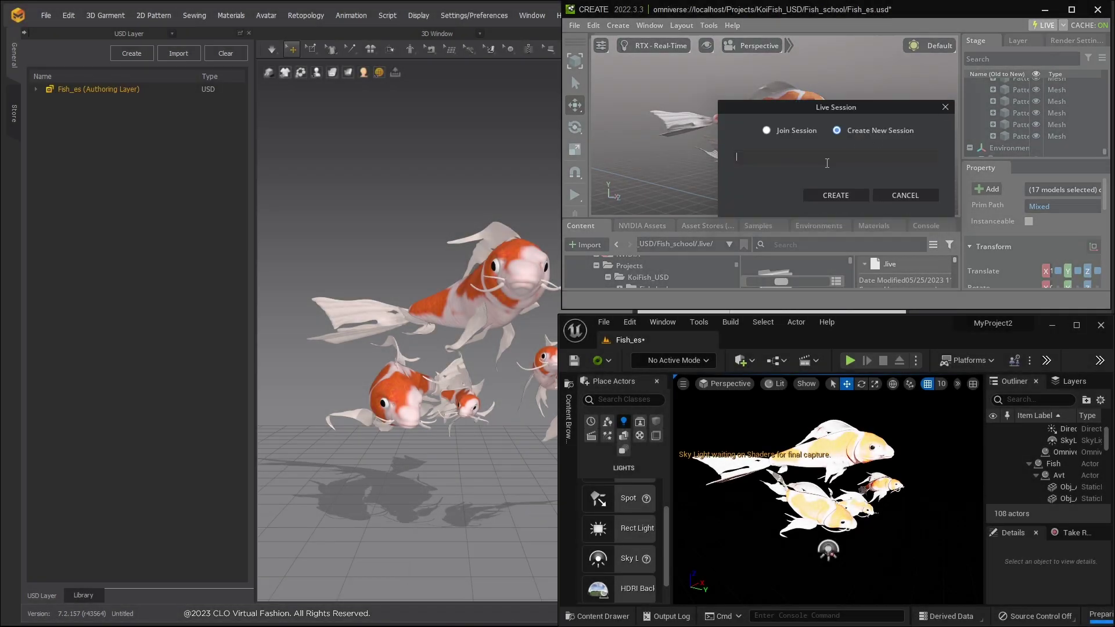
left_click(826, 157)
type("Demo_Session")
key("Return")
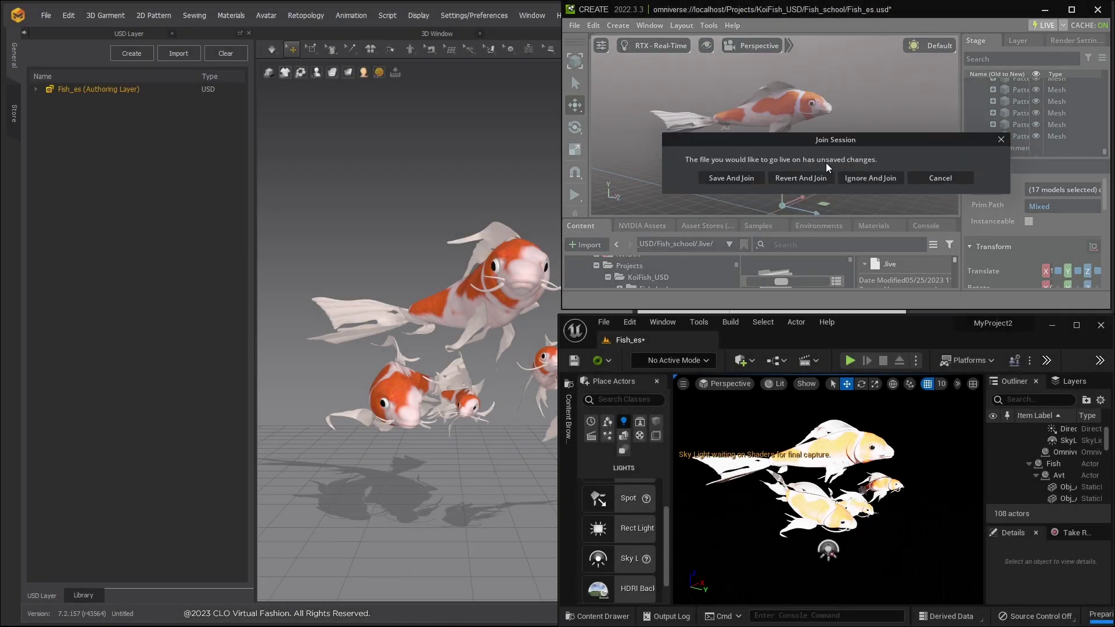
left_click(865, 180)
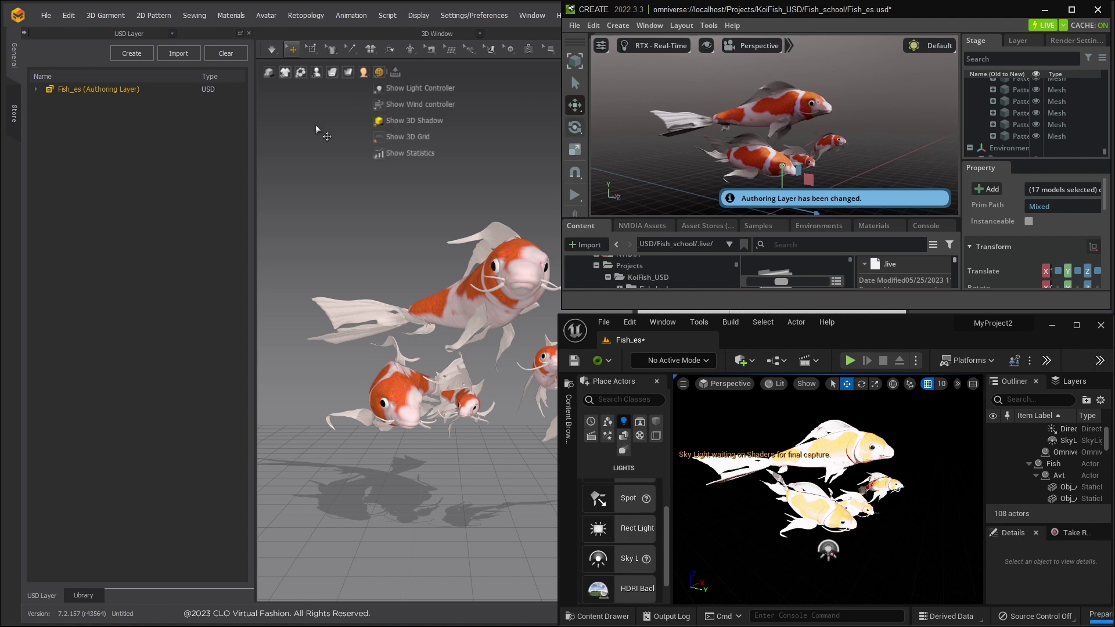
Switch to Marvelous Designer and join the live session Demo_Session without saving the open file.
left_click(292, 151)
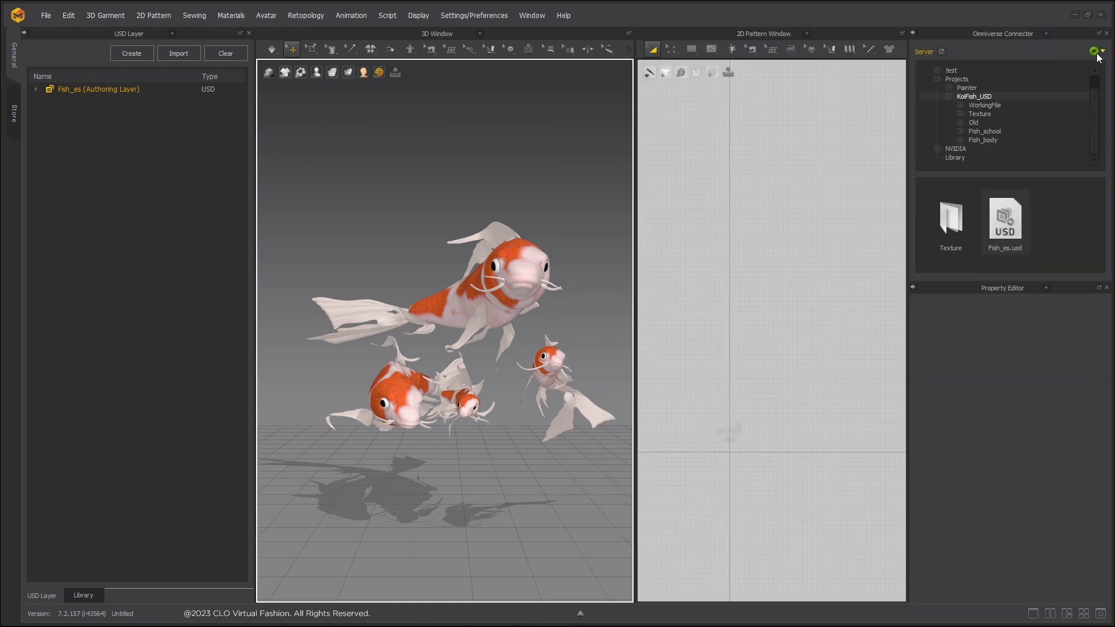
left_click(1098, 51)
left_click(1080, 87)
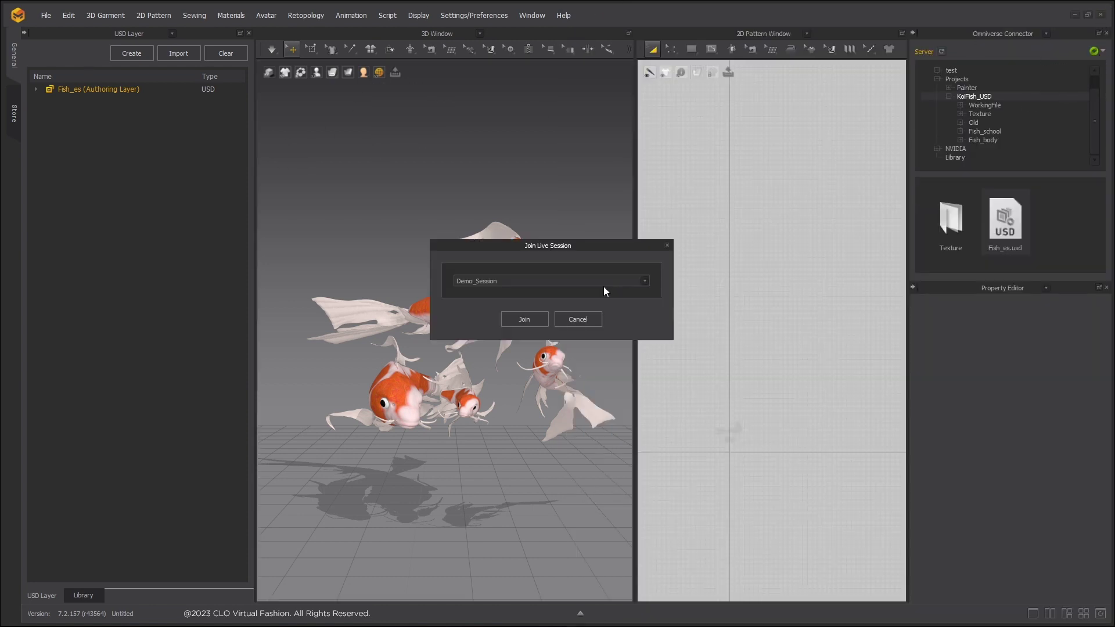
left_click(525, 320)
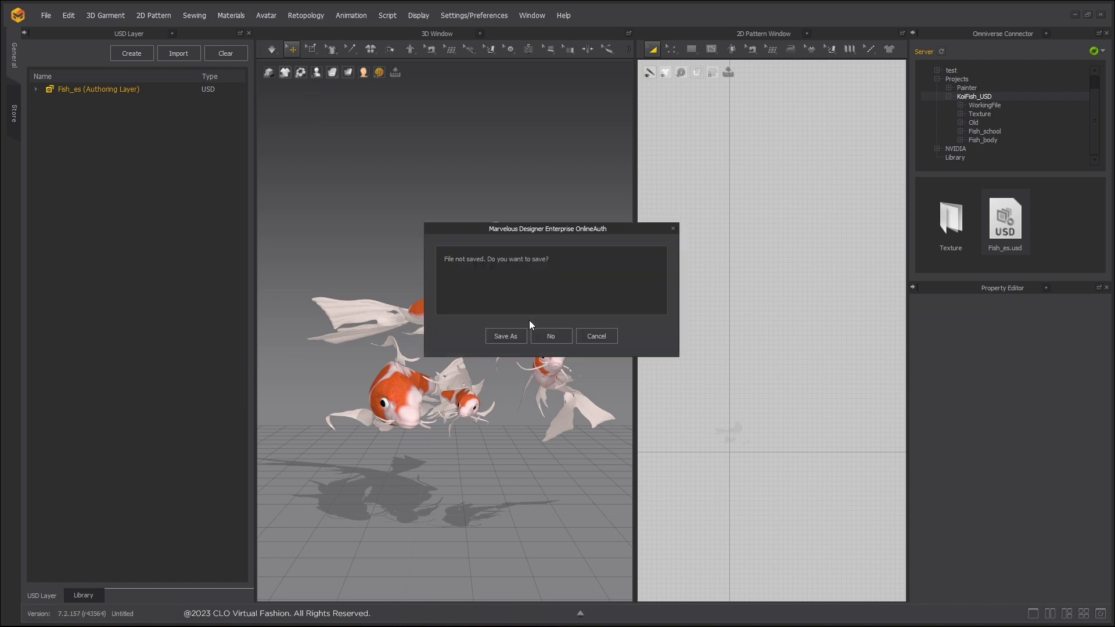
left_click(553, 326)
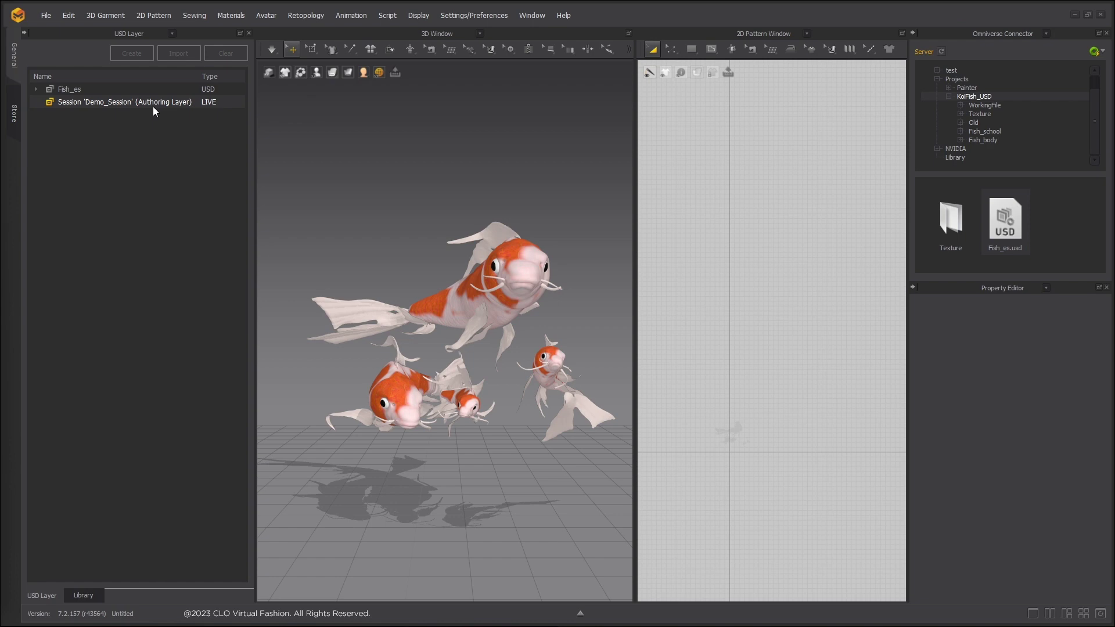
Join Demo_Session from Unreal Engine, and check the session participants and session-ending options in Omniverse Create.
key("alt+Tab")
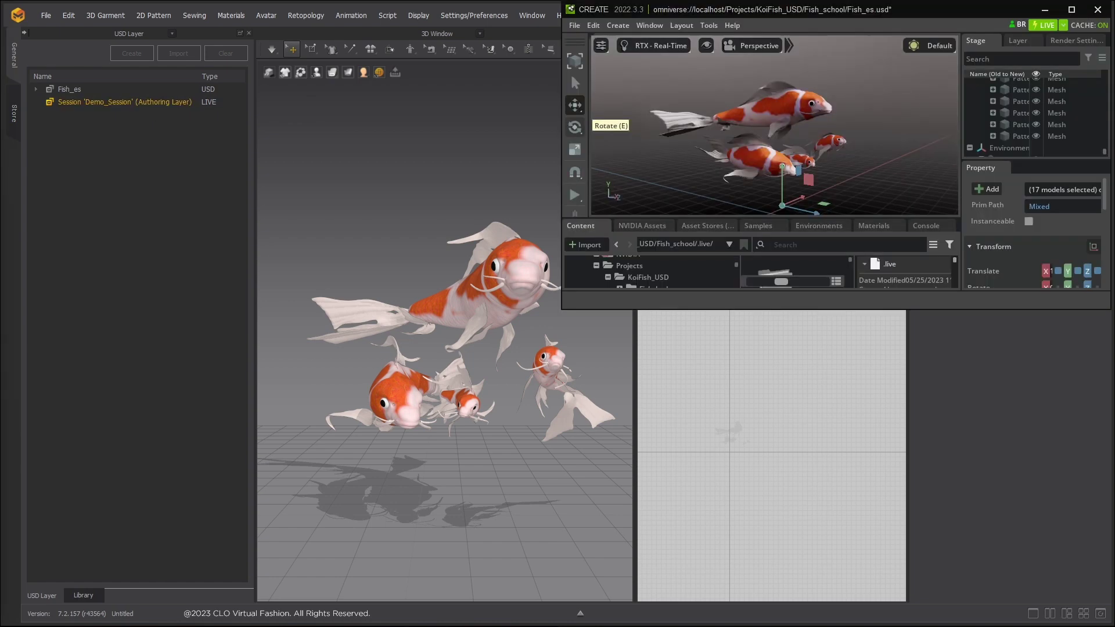
key("alt+Tab")
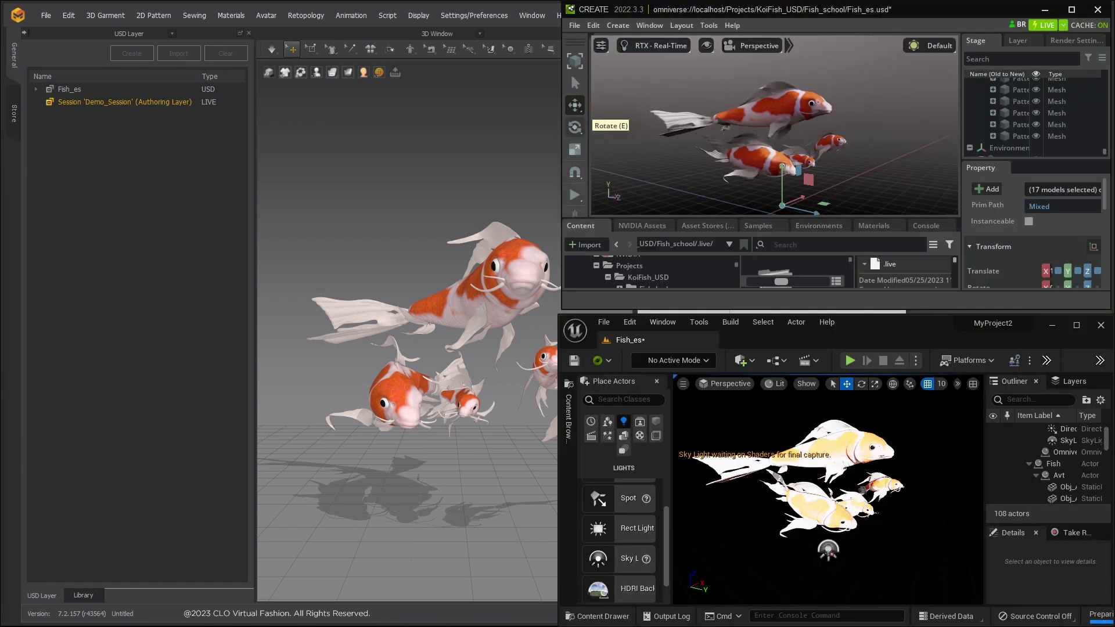
left_click(608, 361)
left_click(621, 387)
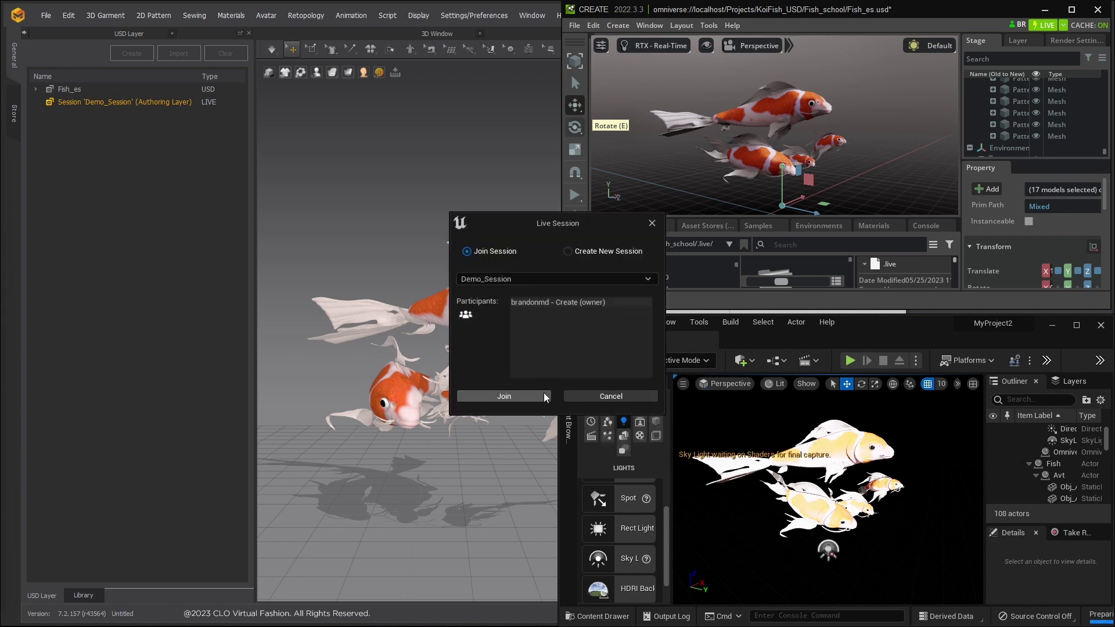
left_click(535, 394)
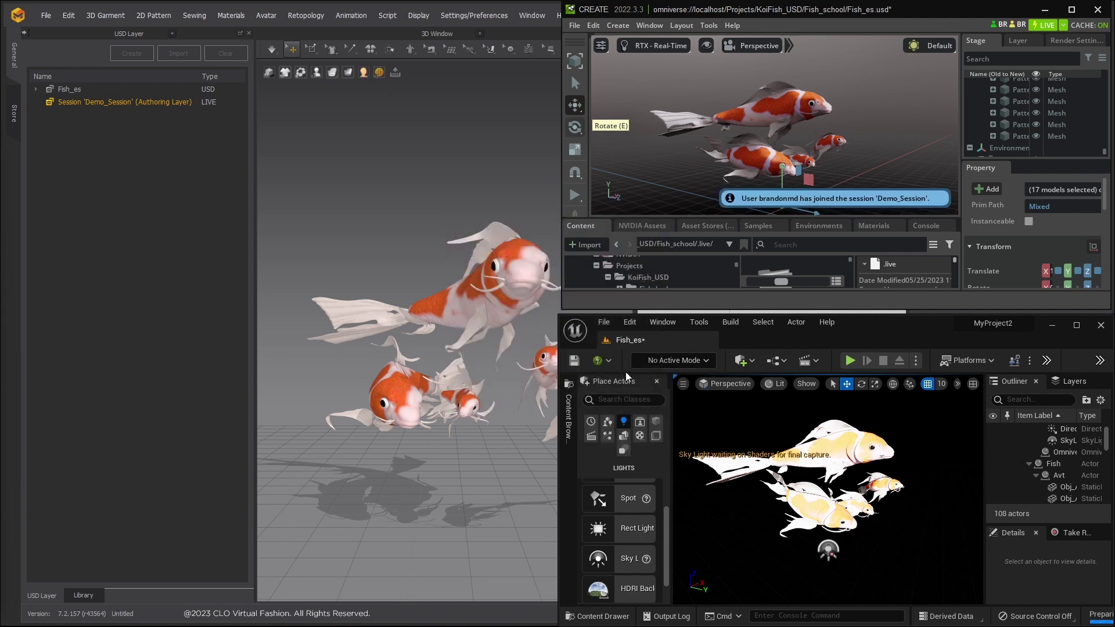
mouse_move(1016, 27)
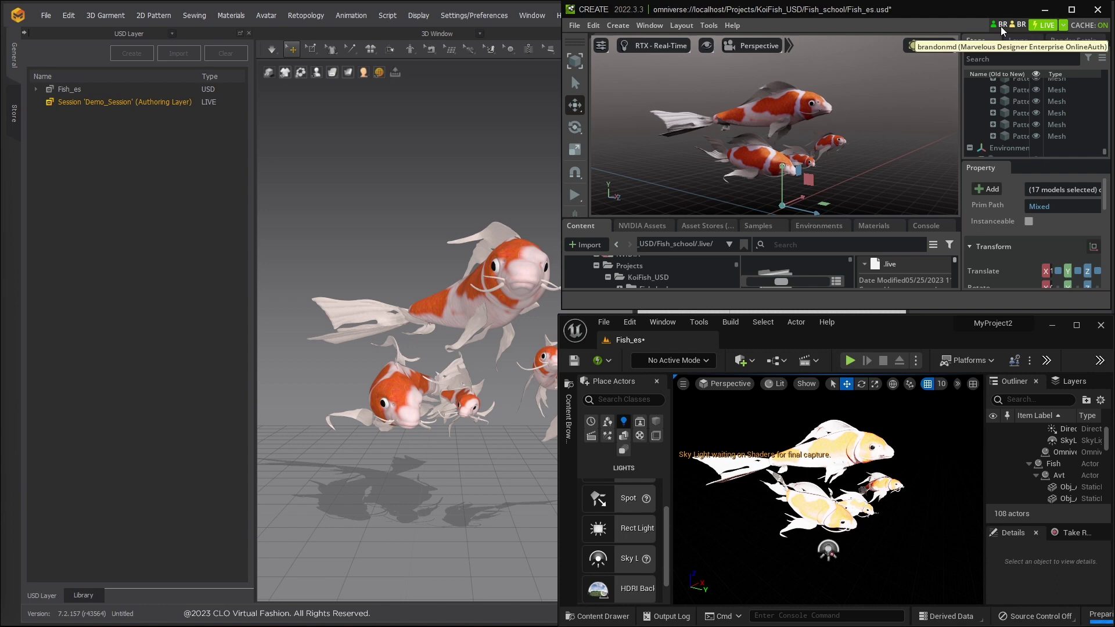
left_click(1061, 26)
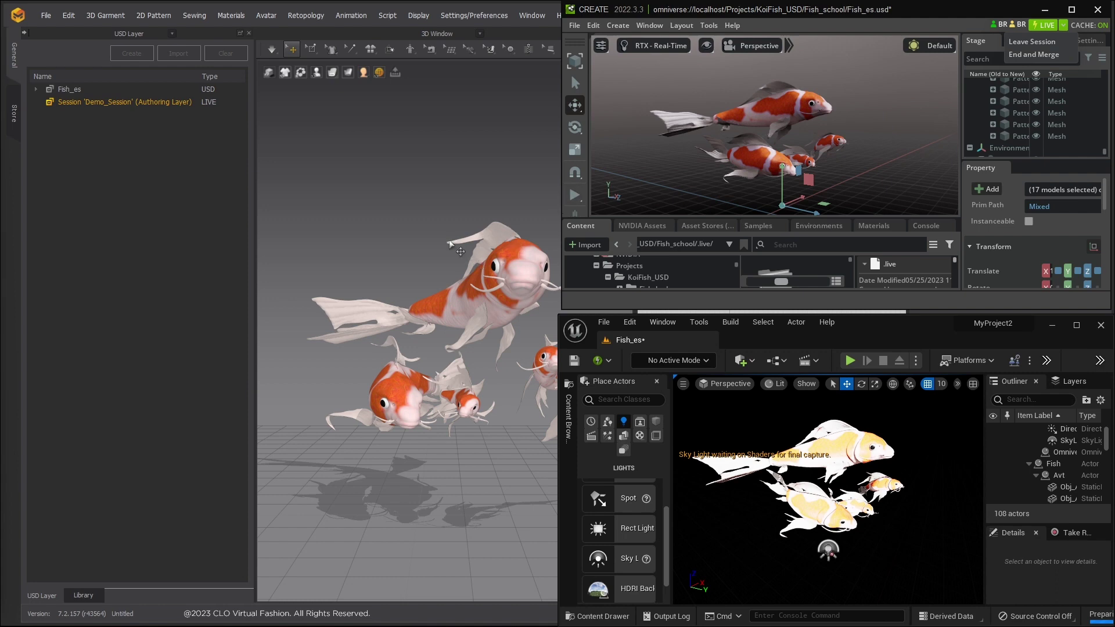
Switch to Marvelous Designer, load the SeaWeed_small garment from the WorkingFile library, and move it to one side of the koi.
left_click(422, 197)
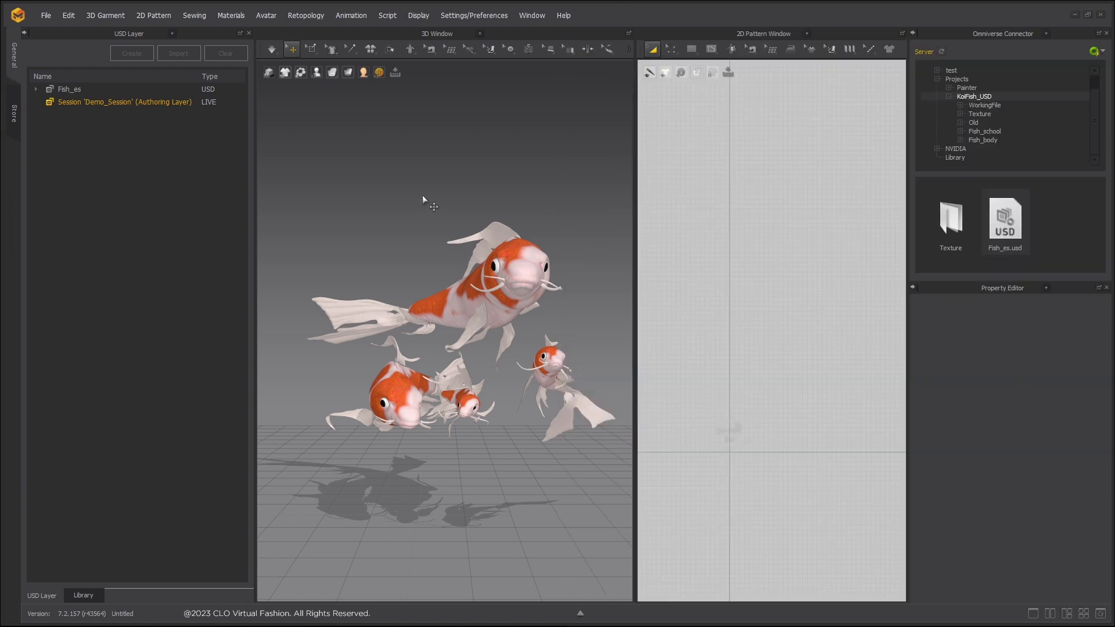
left_click(95, 593)
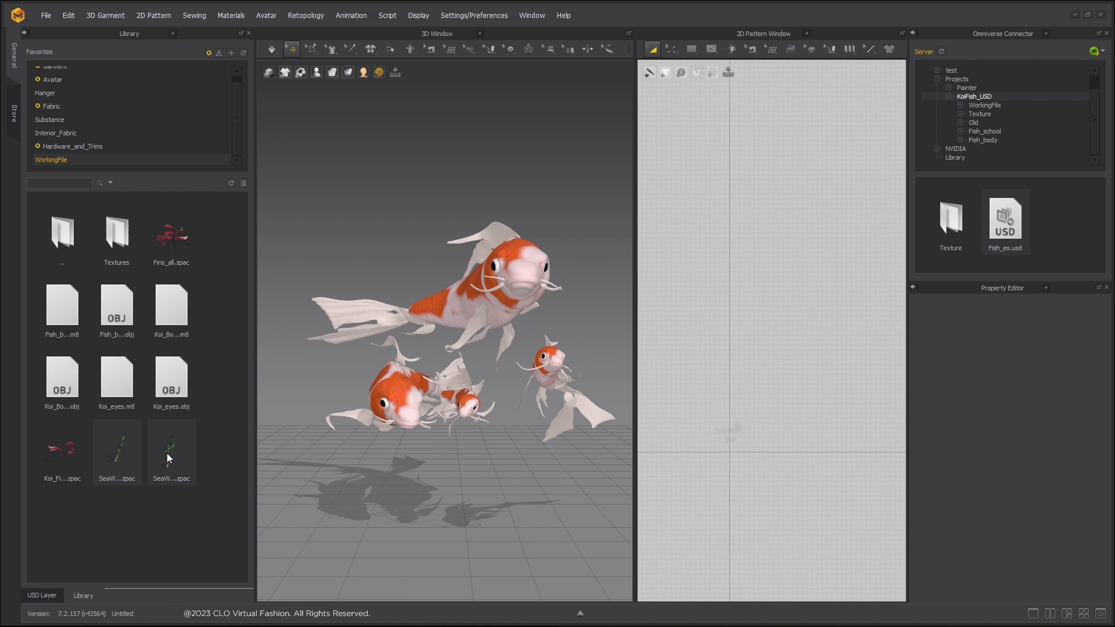
left_click_drag(165, 453, 335, 420)
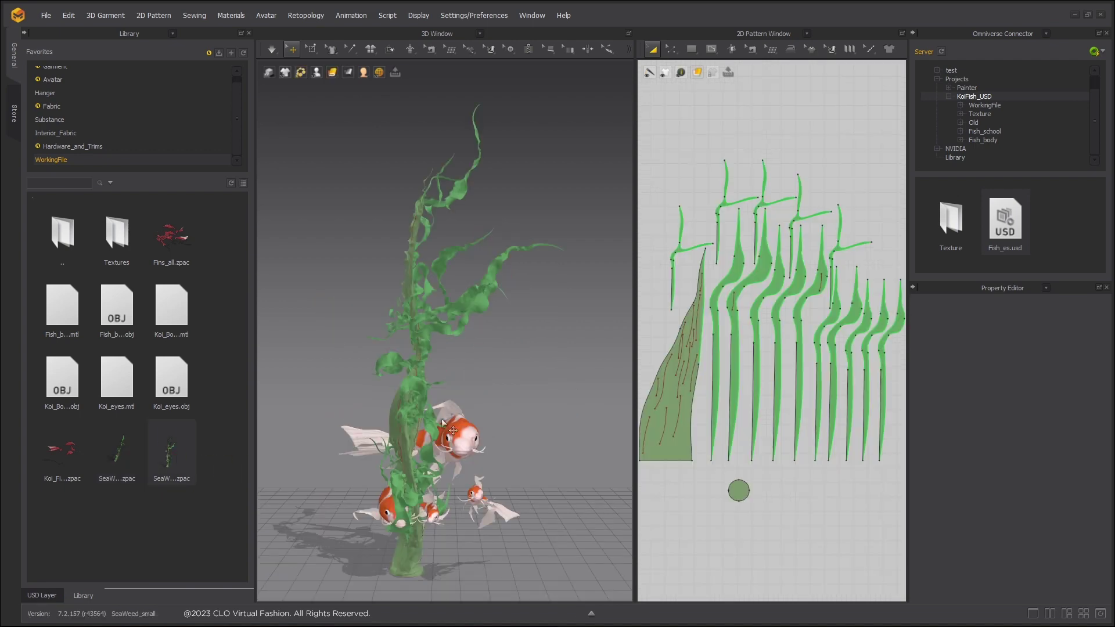
right_click_drag(507, 430, 456, 459)
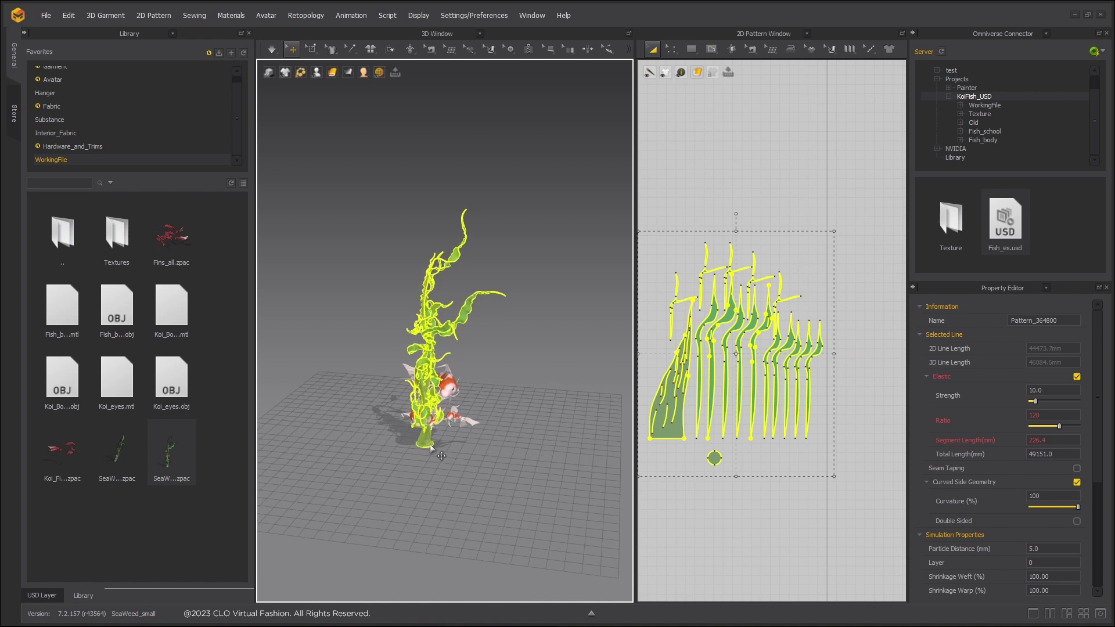
left_click(429, 445)
left_click_drag(443, 450, 505, 456)
Load the larger seaweed garment from the WorkingFile library with load type Add, and place it on the opposite side of the koi.
right_click_drag(532, 448, 566, 400)
left_click_drag(118, 459, 330, 454)
left_click(461, 295)
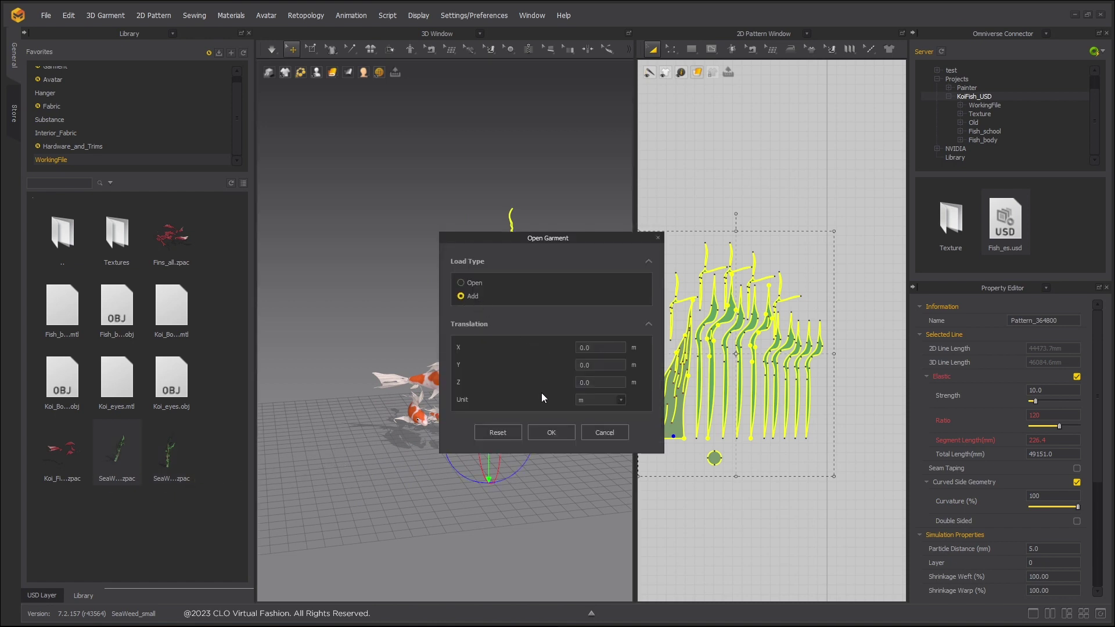
left_click(548, 430)
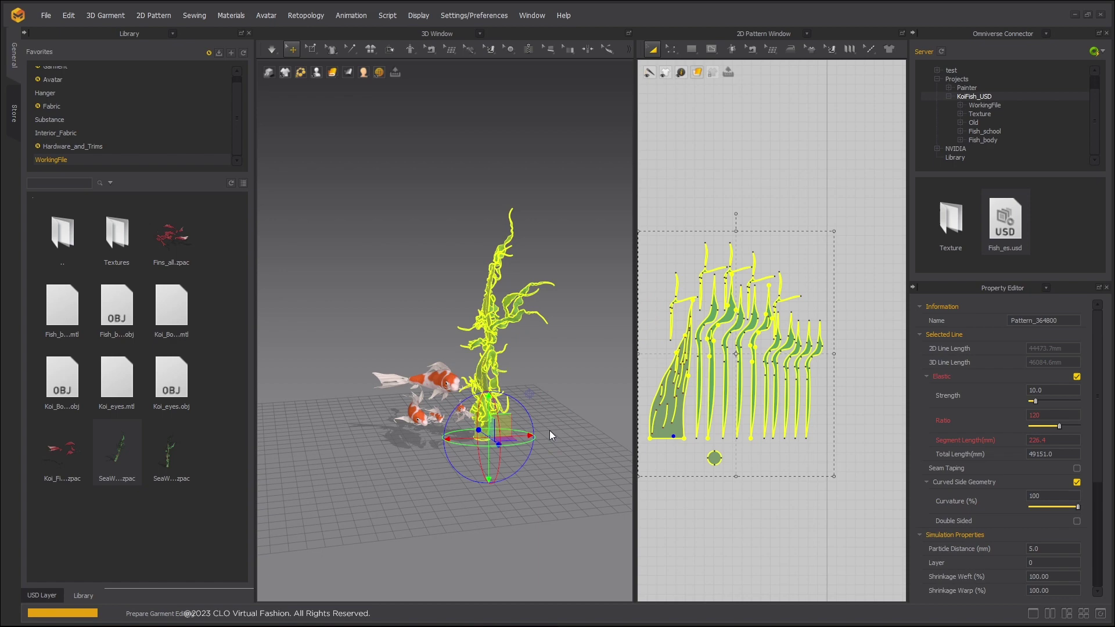
left_click_drag(422, 393, 361, 390)
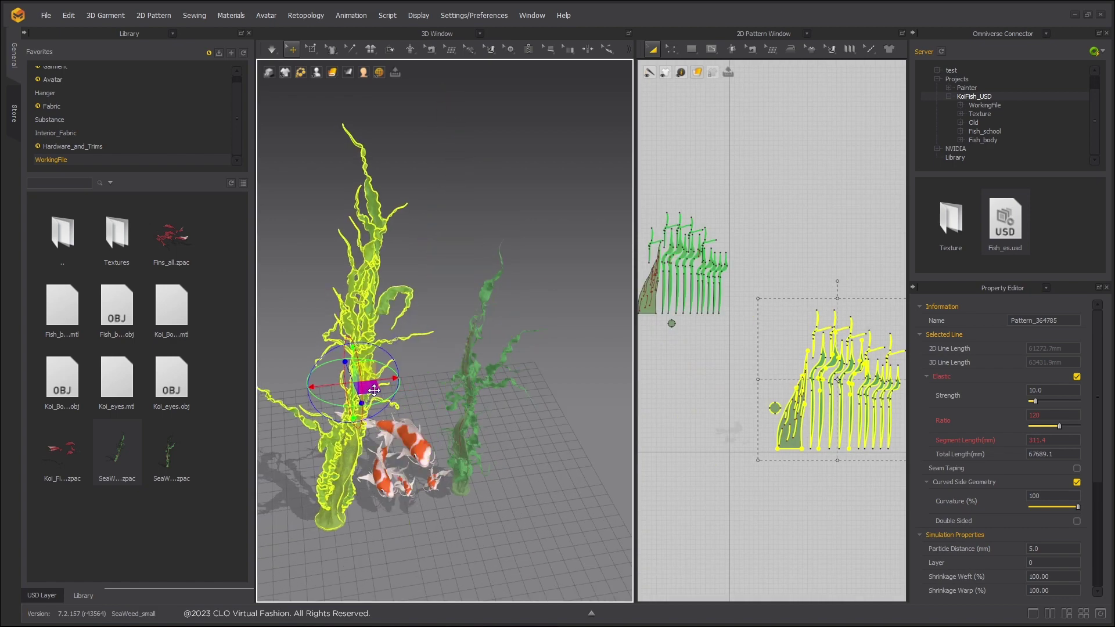
right_click_drag(452, 393, 481, 282)
left_click(481, 283)
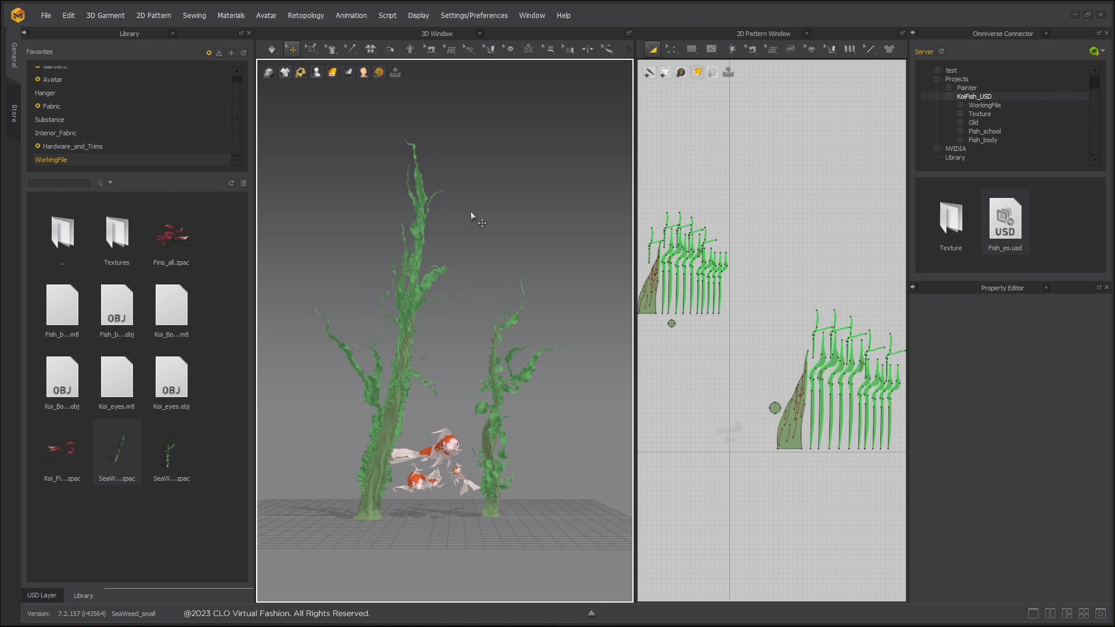
Compare the seaweed in Textured Surface and Thick Textured Surface display, and examine both plants up close and from different angles.
left_click(331, 72)
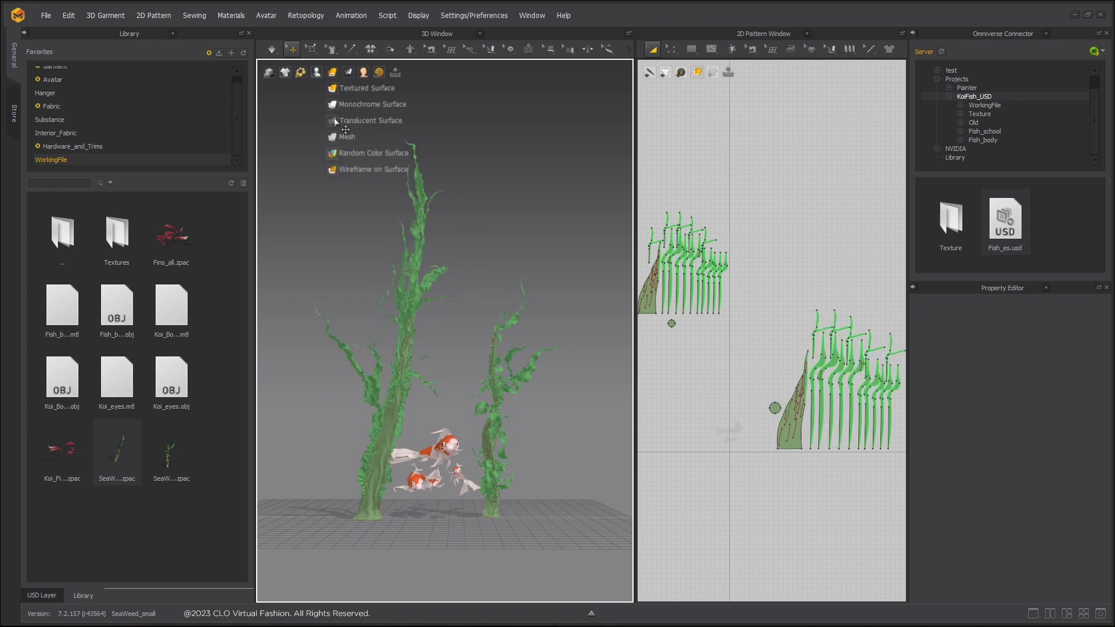
left_click(334, 89)
left_click(332, 72)
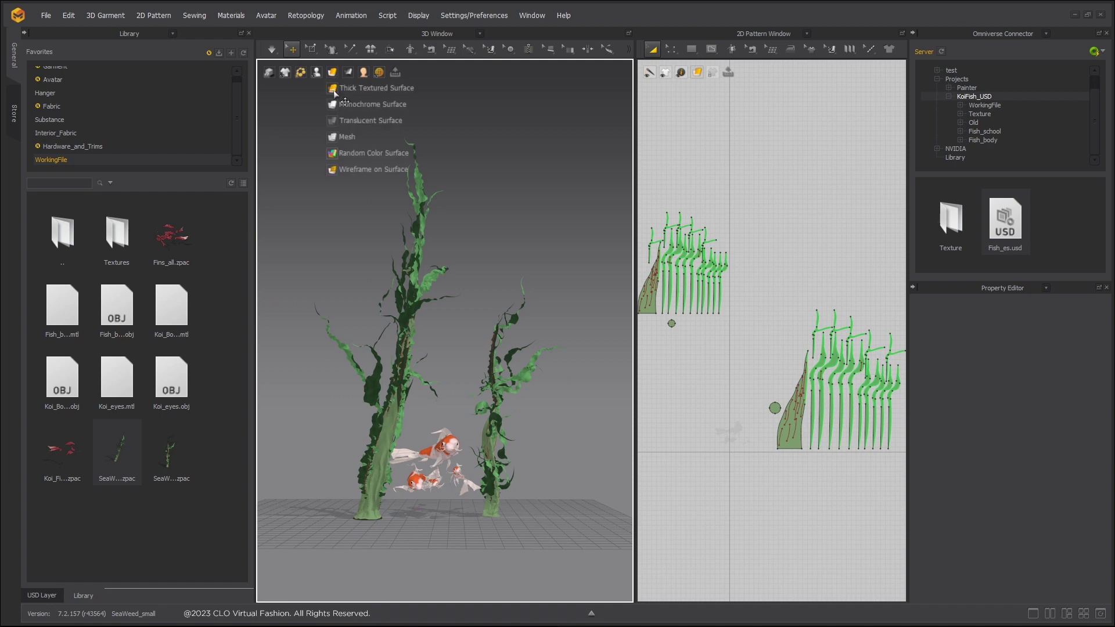
left_click(333, 91)
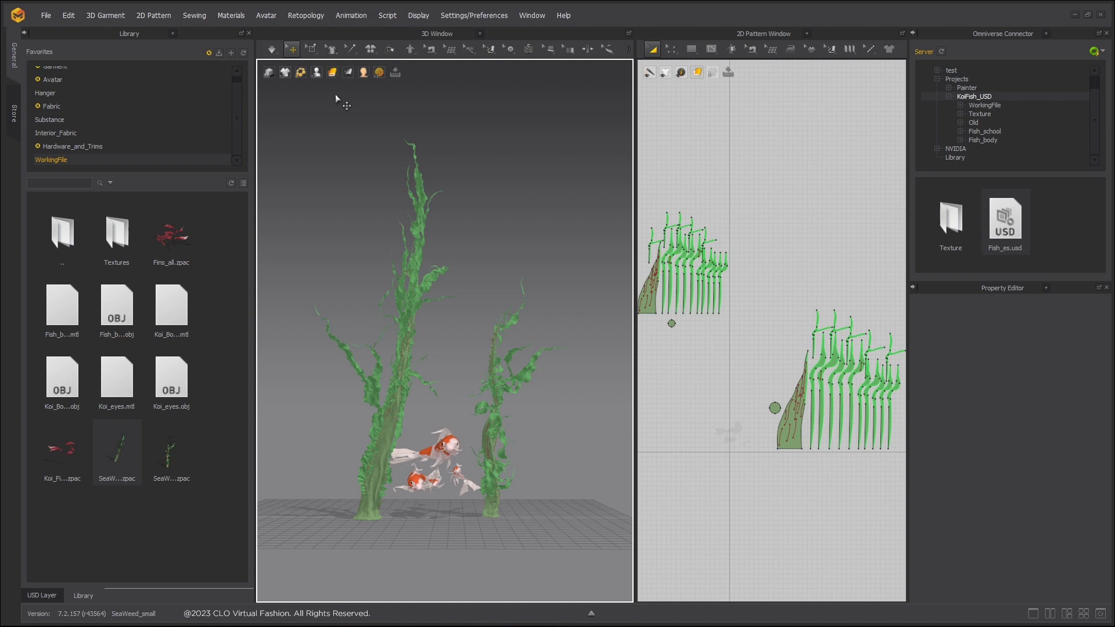
scroll(424, 211, "up", 10)
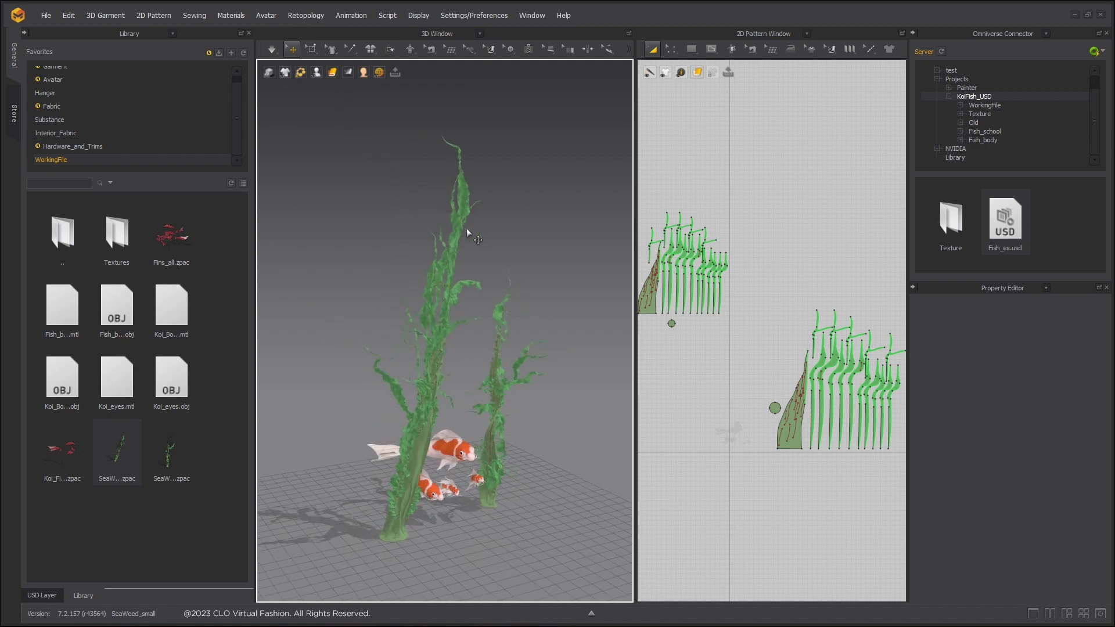
scroll(510, 229, "down", 10)
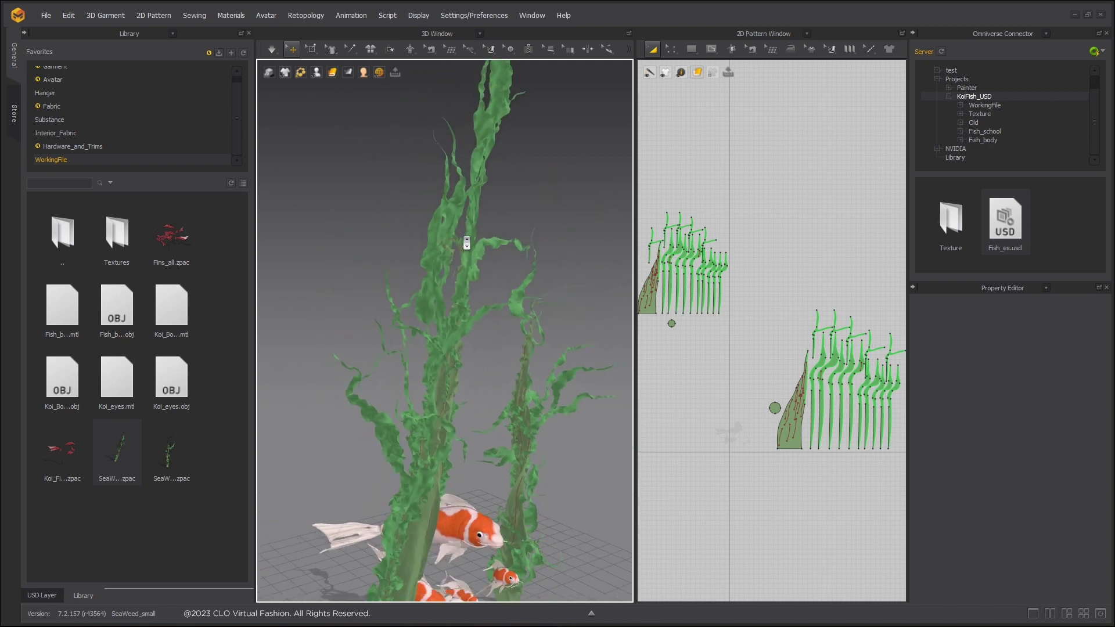
scroll(411, 212, "down", 5)
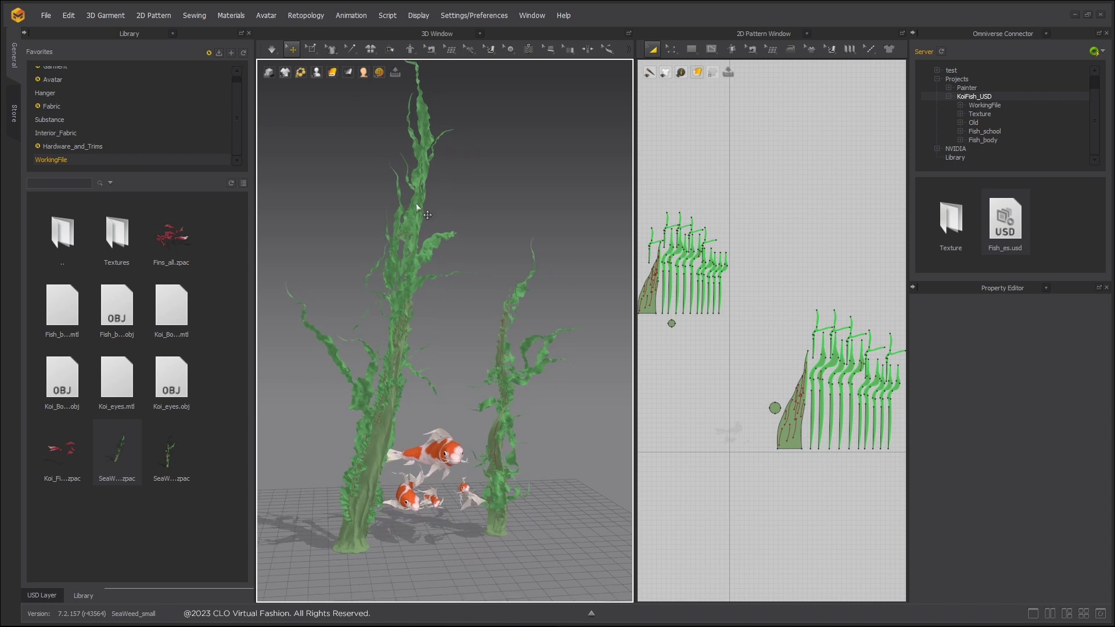
scroll(411, 212, "down", 1)
Select all patterns of the large seaweed for export to the USD layer, with mesh prim path /seaweed/Large/Mesh.
scroll(762, 328, "down", 2)
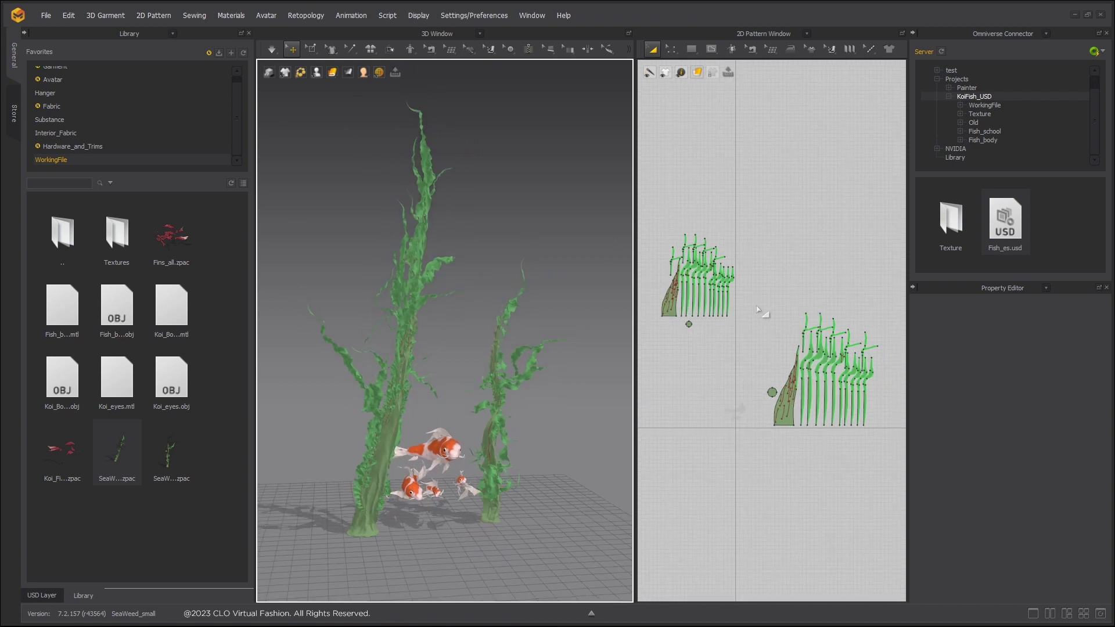
left_click_drag(756, 306, 925, 488)
left_click(413, 401)
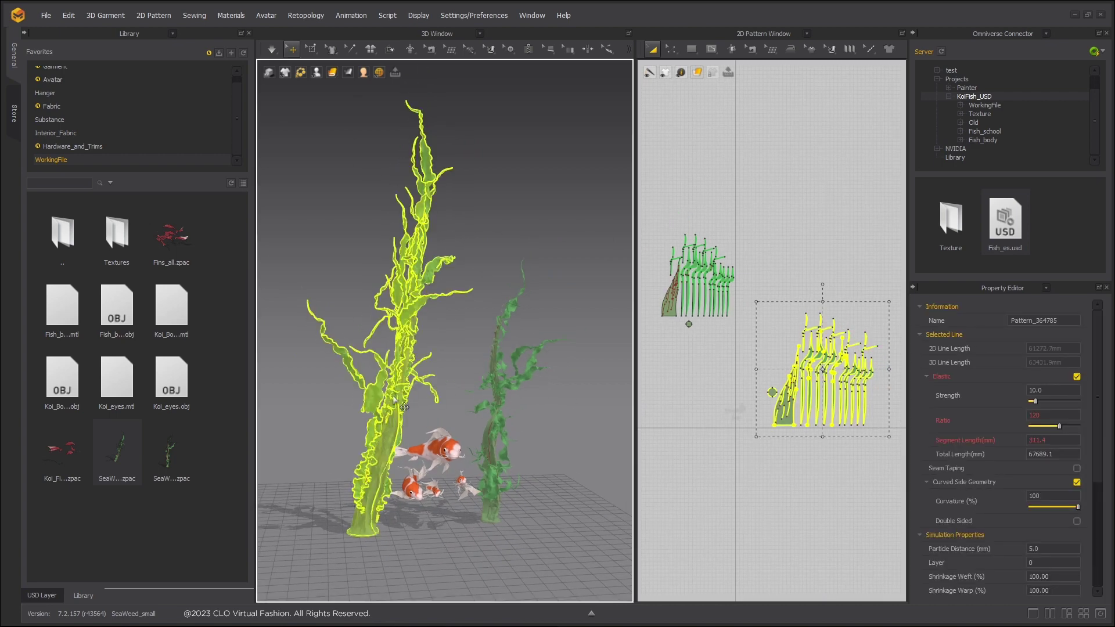
right_click(394, 400)
left_click(462, 492)
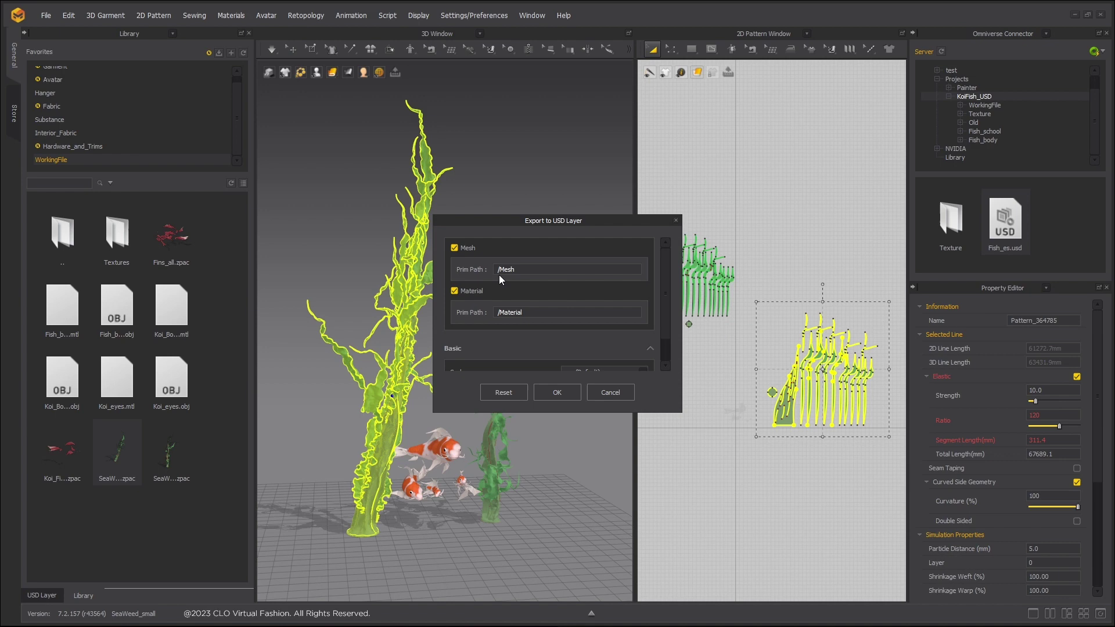
left_click(501, 270)
left_click(496, 269)
type("/seaweed/Large/")
Set the material prim path to /seaweed/Large/Material and export the large seaweed to the live session layer.
key("shift+Home")
key("ctrl+c")
left_click(498, 313)
key("ctrl+v")
left_click(557, 392)
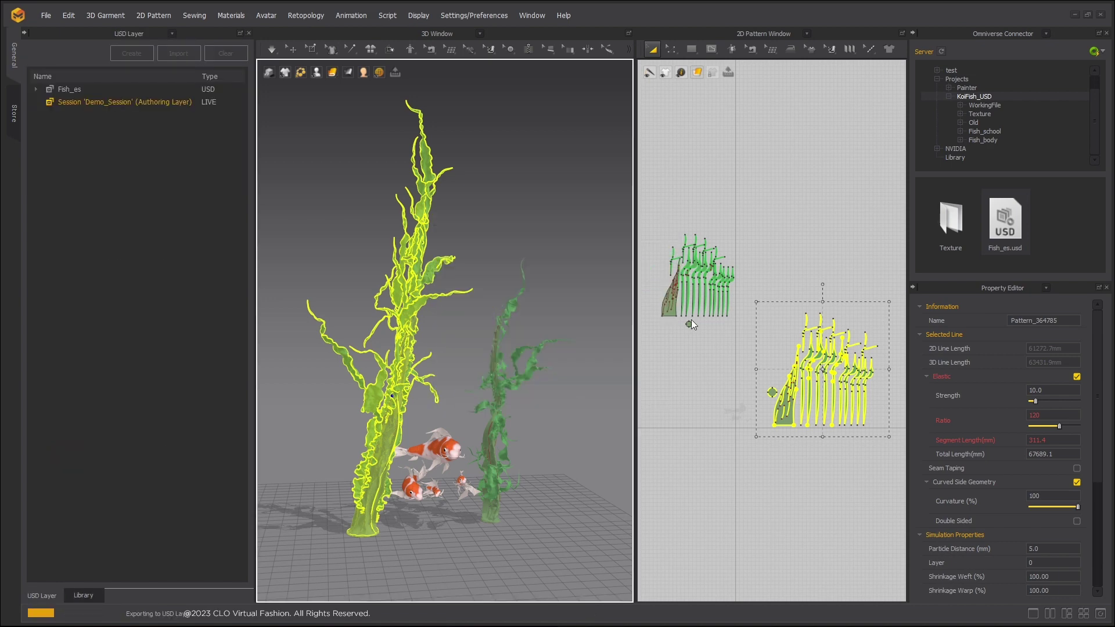
Select all patterns of the small seaweed for export to the USD layer, with mesh prim path /seaweed/Small/Mesh.
left_click_drag(650, 225, 741, 359)
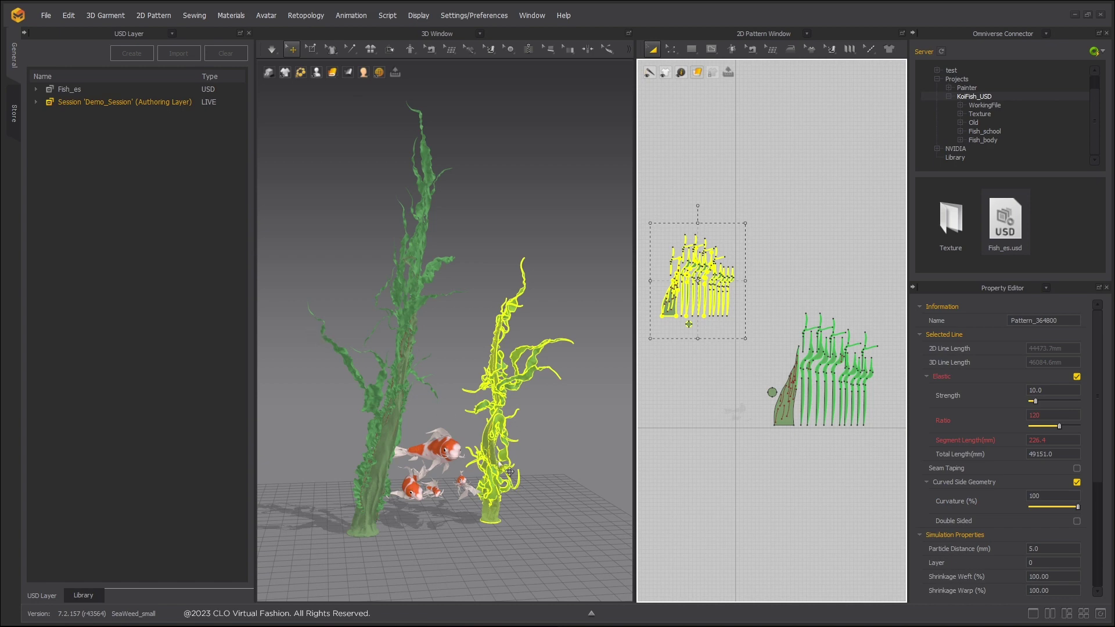
left_click(509, 472)
right_click(509, 471)
left_click(502, 477)
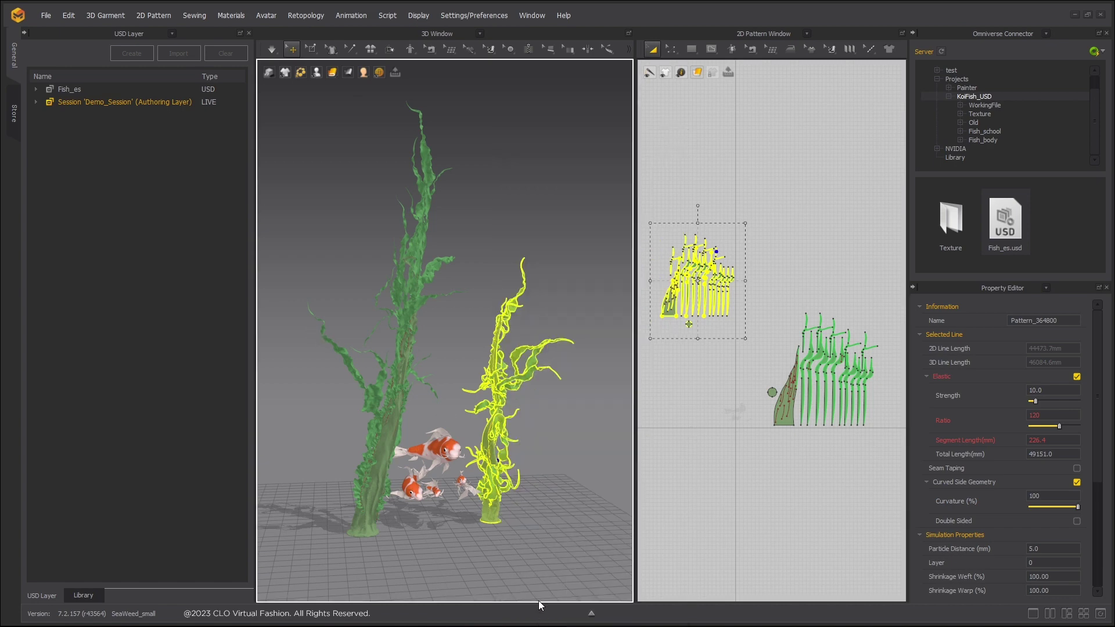
left_click(496, 269)
key("ctrl+v")
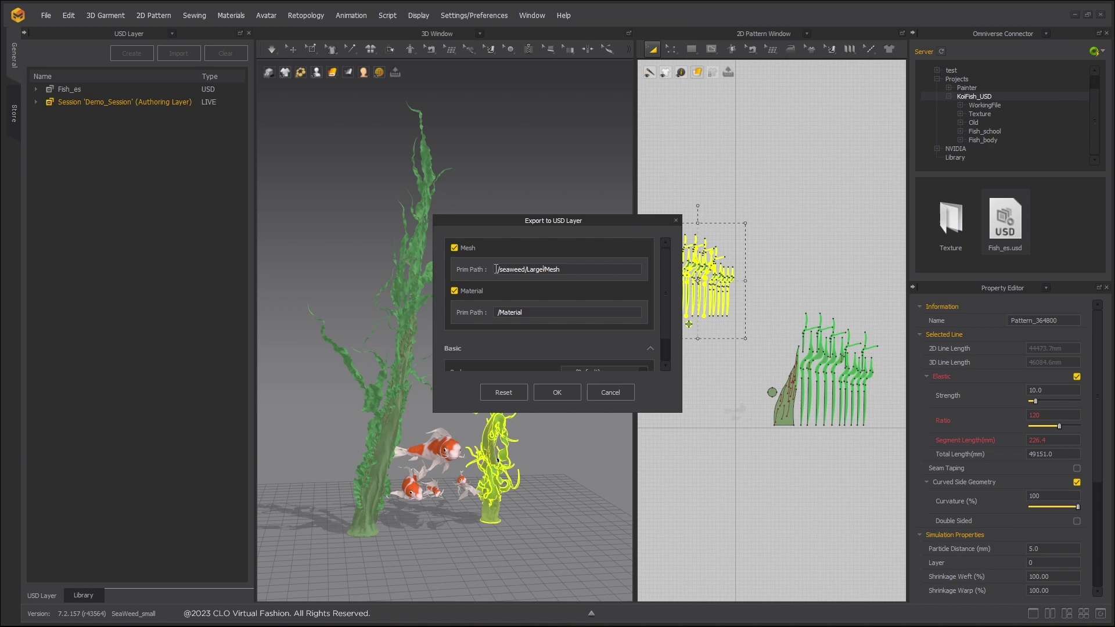
key("BackSpace")
key("BackSpace")
key("BackSpace")
key("BackSpace")
key("BackSpace")
type("Small")
Set the material prim path to /seaweed/Small/Material and export the small seaweed to the live session layer.
key("shift+Left")
key("shift+Left")
key("shift+Left")
key("shift+Left")
key("shift+Left")
key("shift+Left")
key("shift+Left")
key("shift+Left")
key("shift+Left")
key("shift+Left")
key("shift+Left")
key("shift+Left")
key("shift+Left")
key("shift+Left")
key("ctrl+c")
key("Tab")
left_click(495, 314)
key("ctrl+v")
left_click(556, 392)
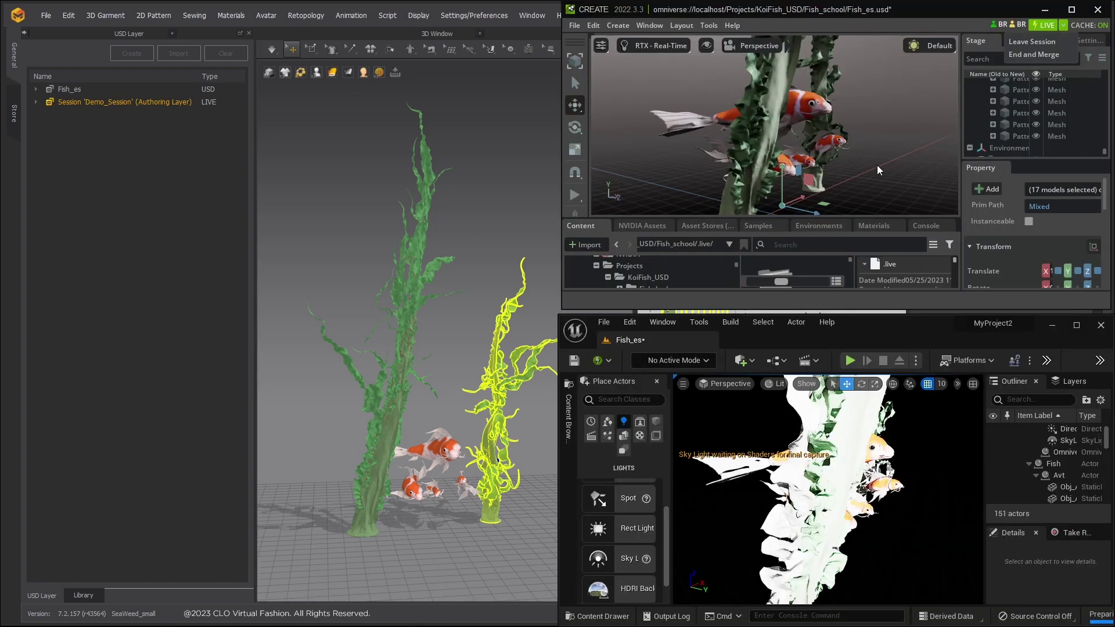
Inspect the exported seaweed around the koi from another angle in Omniverse Create and Unreal Engine.
left_click(877, 179)
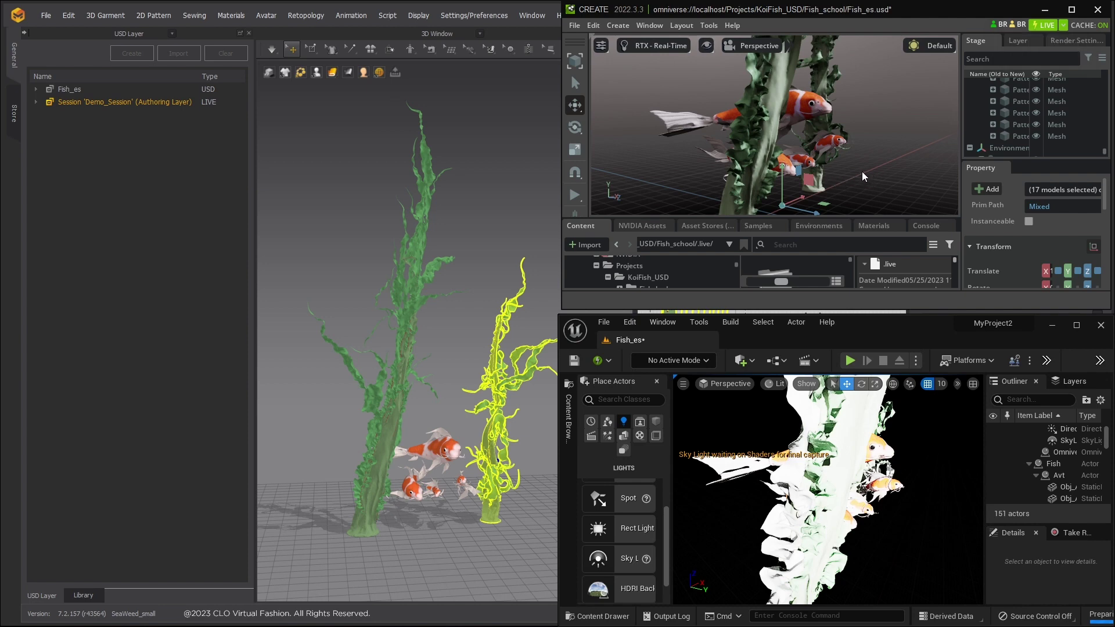
left_click_drag(872, 171, 810, 168, "alt")
scroll(810, 168, "down", 3)
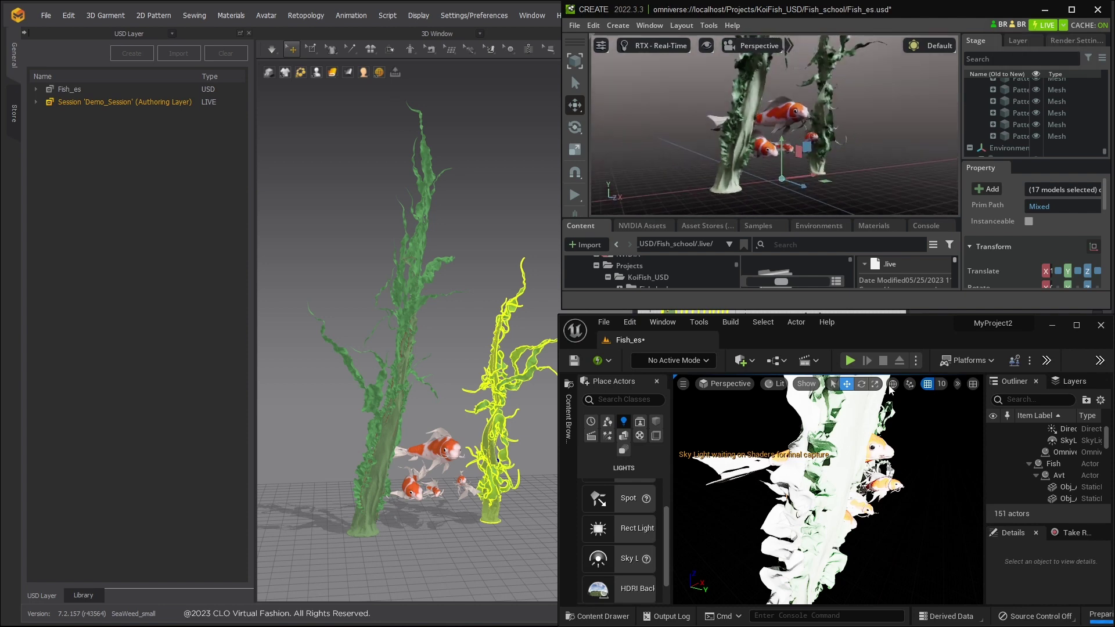
left_click_drag(889, 390, 807, 387, "alt")
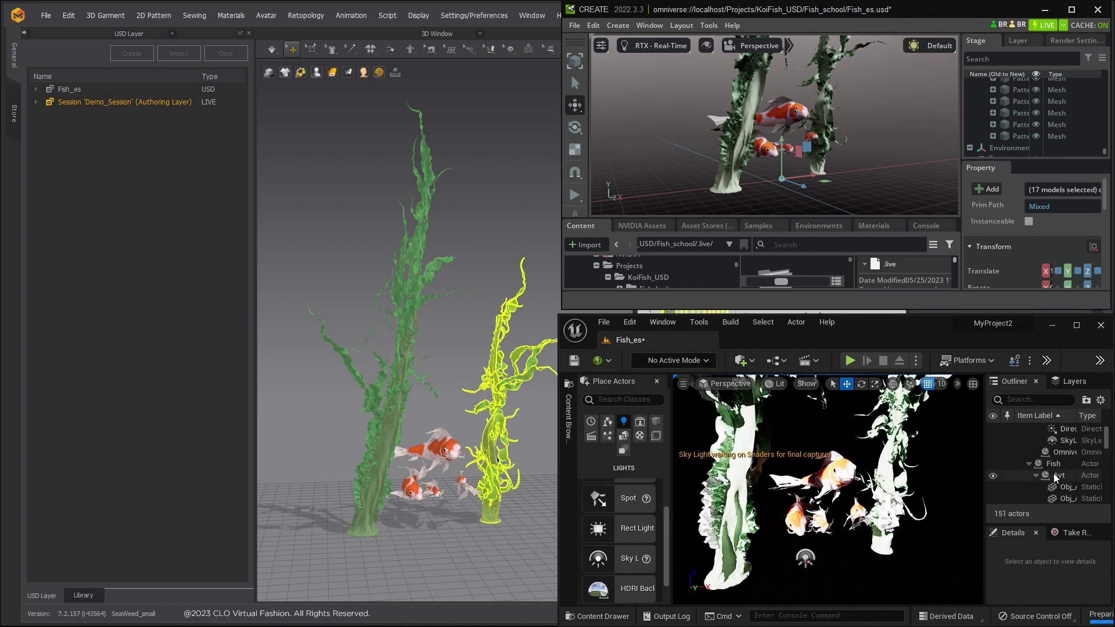
Collapse the Fish hierarchy in Unreal Engine and move the large seaweed actor along its X axis closer to the koi.
left_click(1029, 466)
scroll(1031, 473, "down", 1)
scroll(1030, 473, "up", 2)
scroll(1033, 473, "down", 2)
left_click(1062, 473)
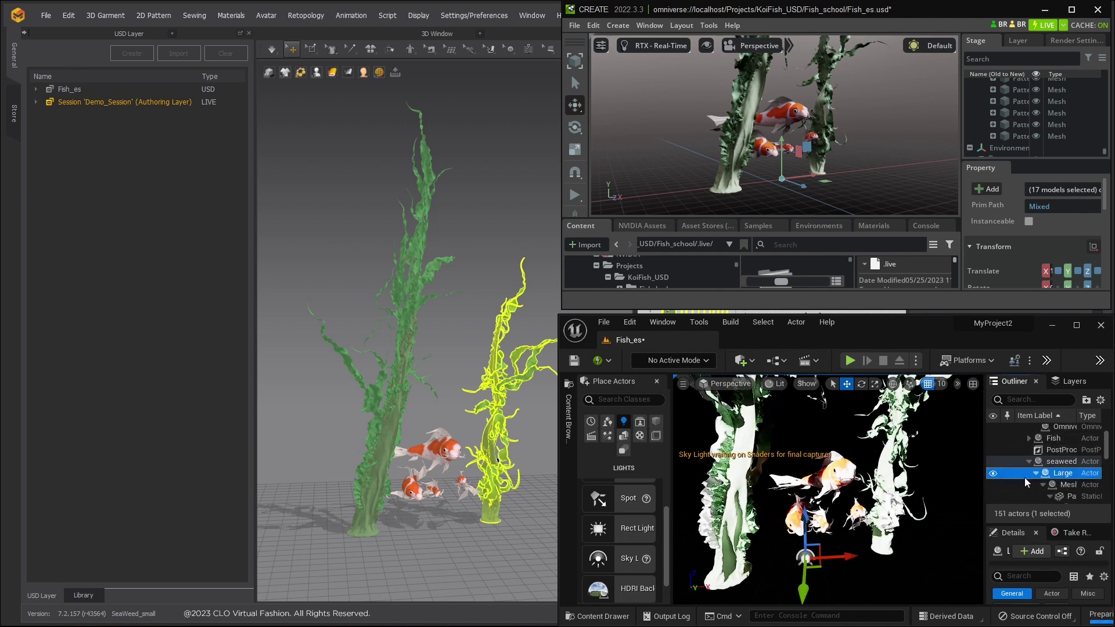
left_click_drag(816, 562, 840, 562)
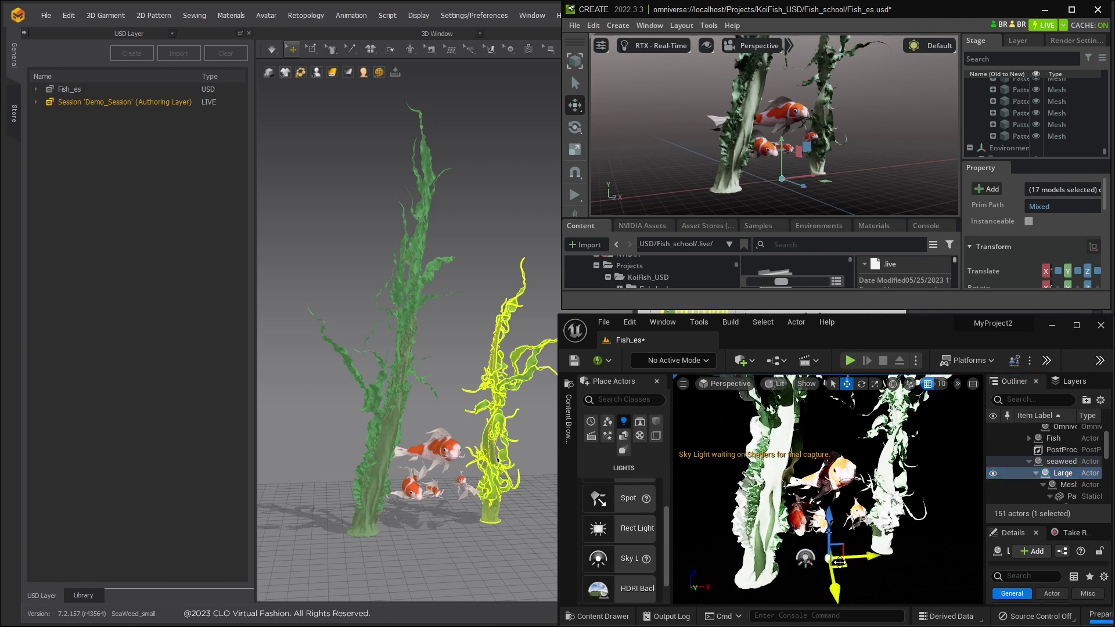
Inspect the repositioned large seaweed from another angle in Omniverse Create.
left_click(836, 154)
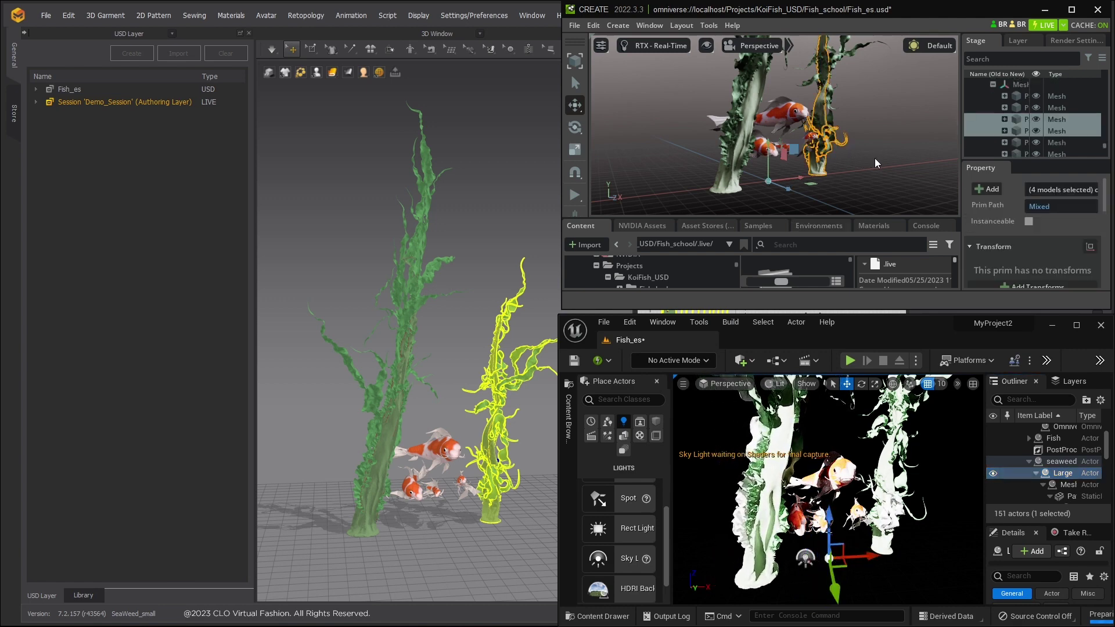
left_click_drag(875, 158, 825, 160, "alt")
scroll(826, 160, "down", 3)
Collapse the large seaweed's hierarchy in Unreal Engine and move the small seaweed actor slightly closer to the koi.
left_click(844, 528)
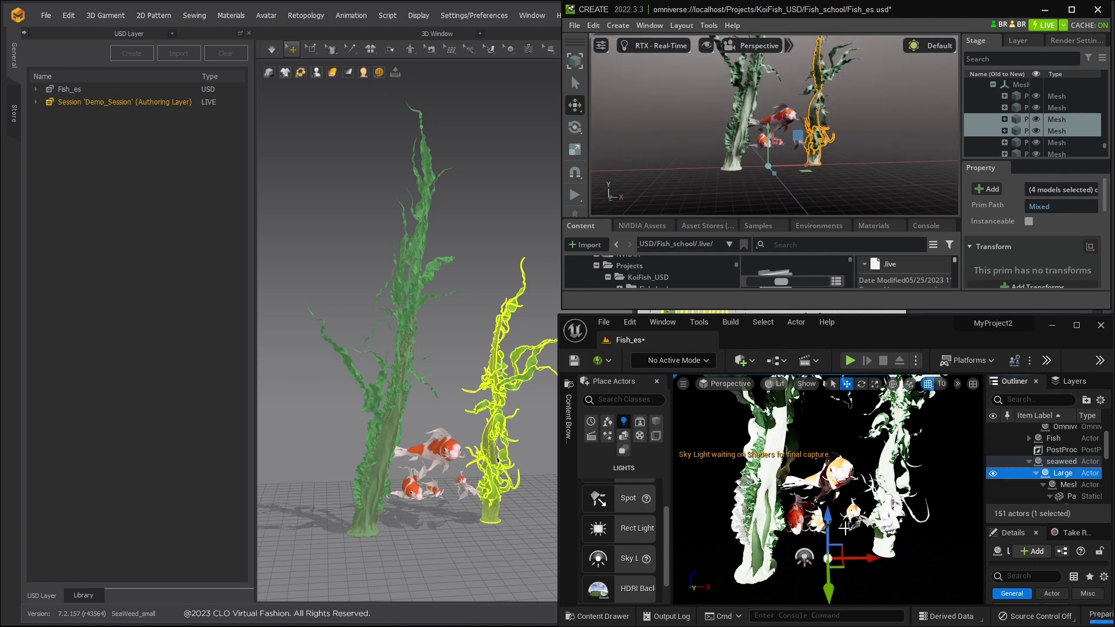
scroll(1090, 458, "down", 1)
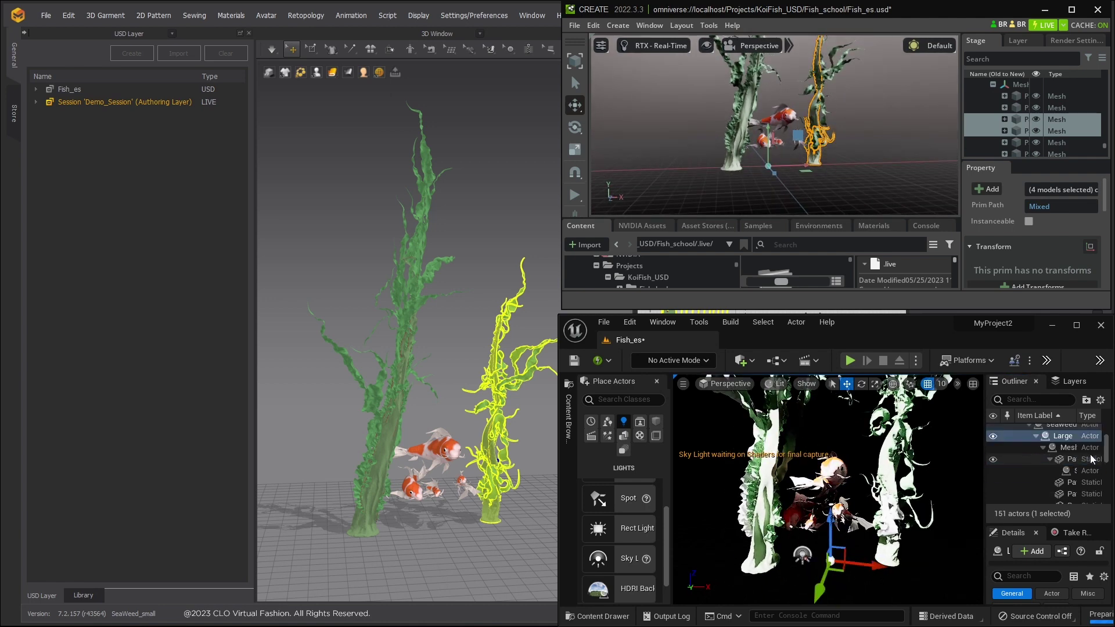
left_click(1036, 435)
left_click(1036, 447)
left_click(1062, 498)
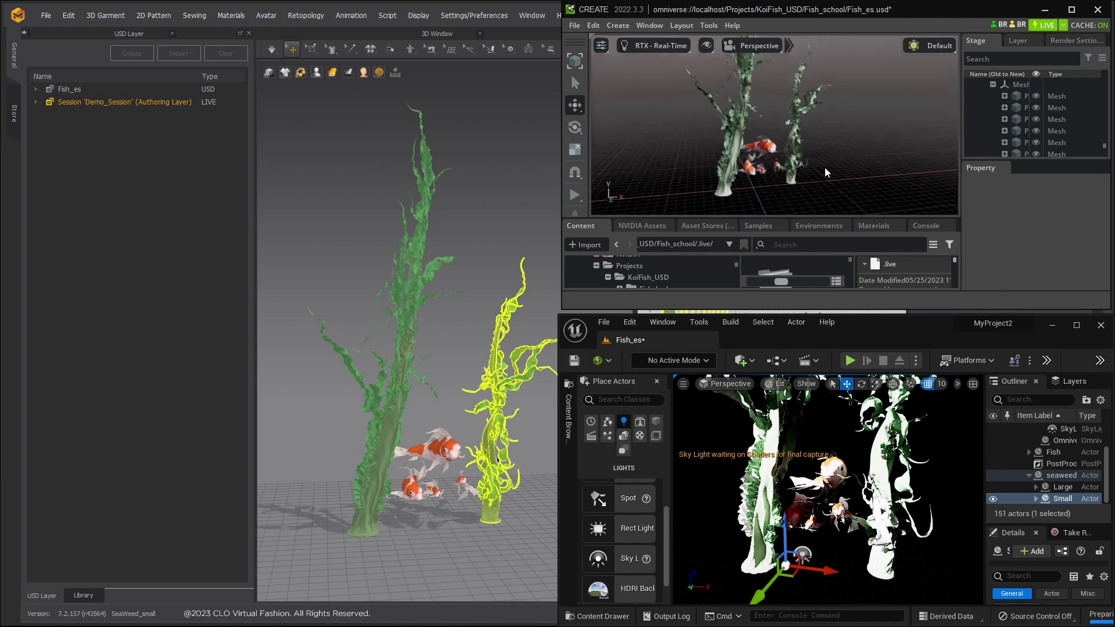
Select all patterns of the small seaweed in Omniverse Create and shift them slightly on the ground plane.
left_click_drag(824, 167, 788, 61)
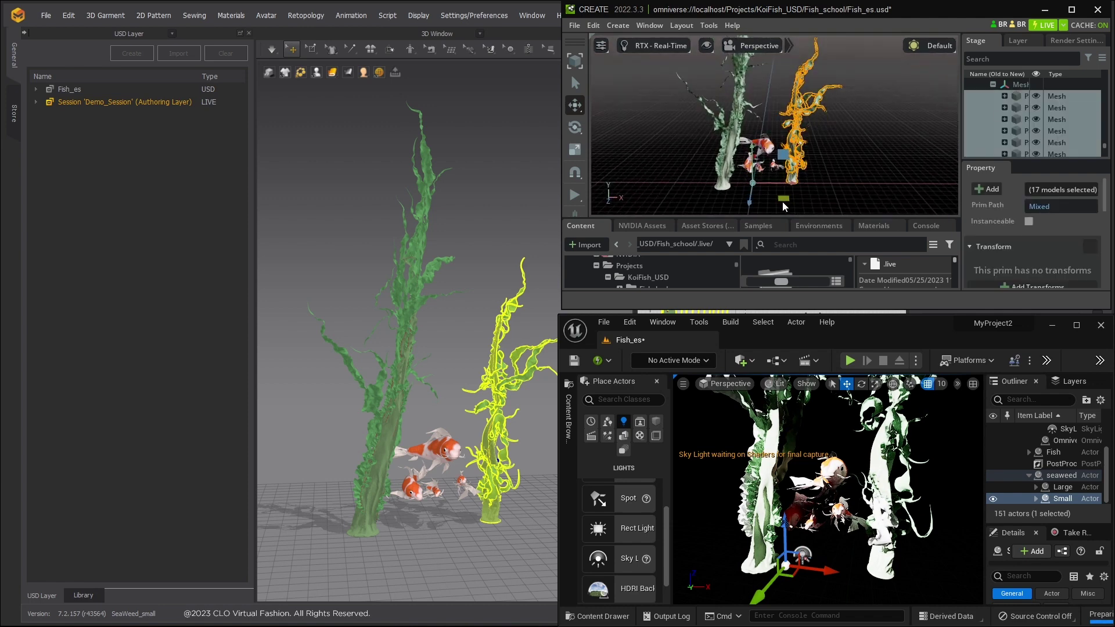
left_click_drag(782, 201, 821, 185)
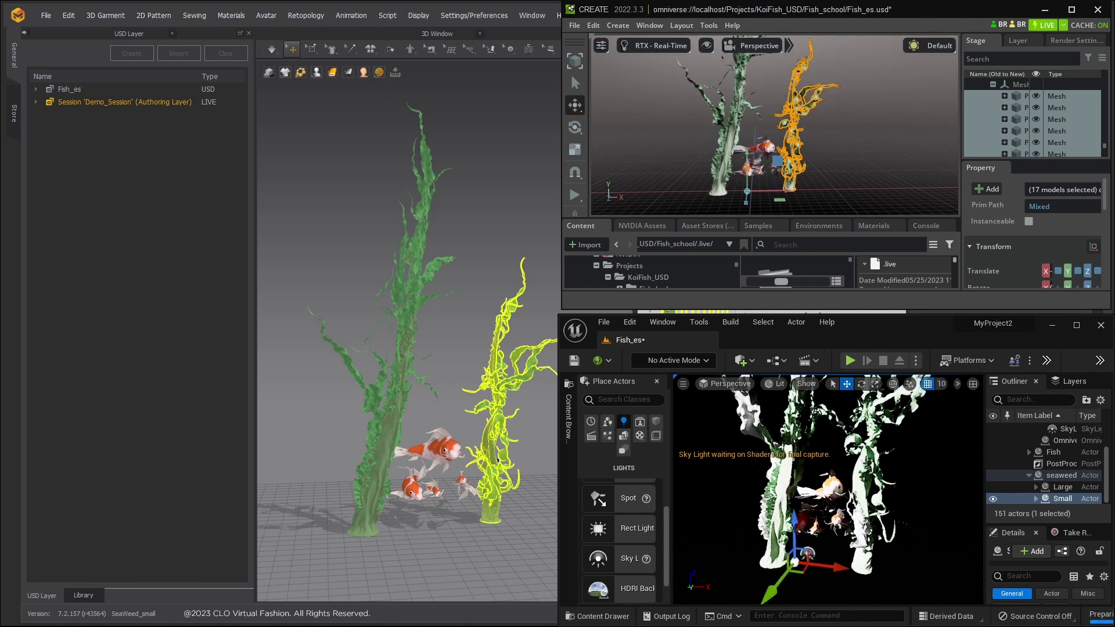
Duplicate the small seaweed twice in Unreal Engine and place the copies around the koi.
left_click_drag(836, 566, 827, 532, "alt")
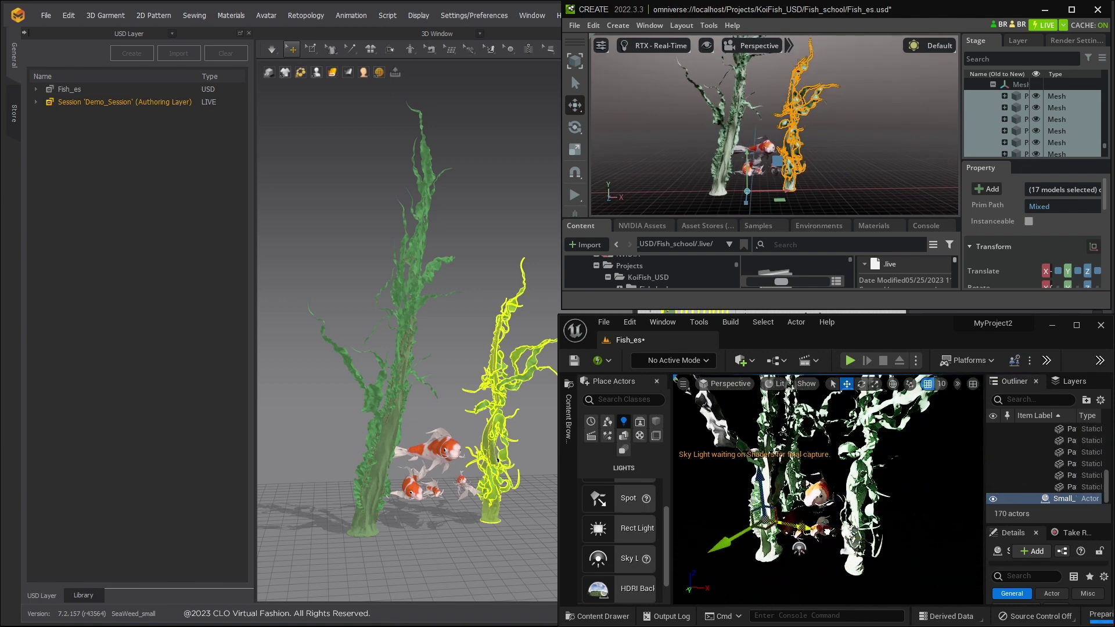
left_click_drag(742, 579, 836, 598, "alt")
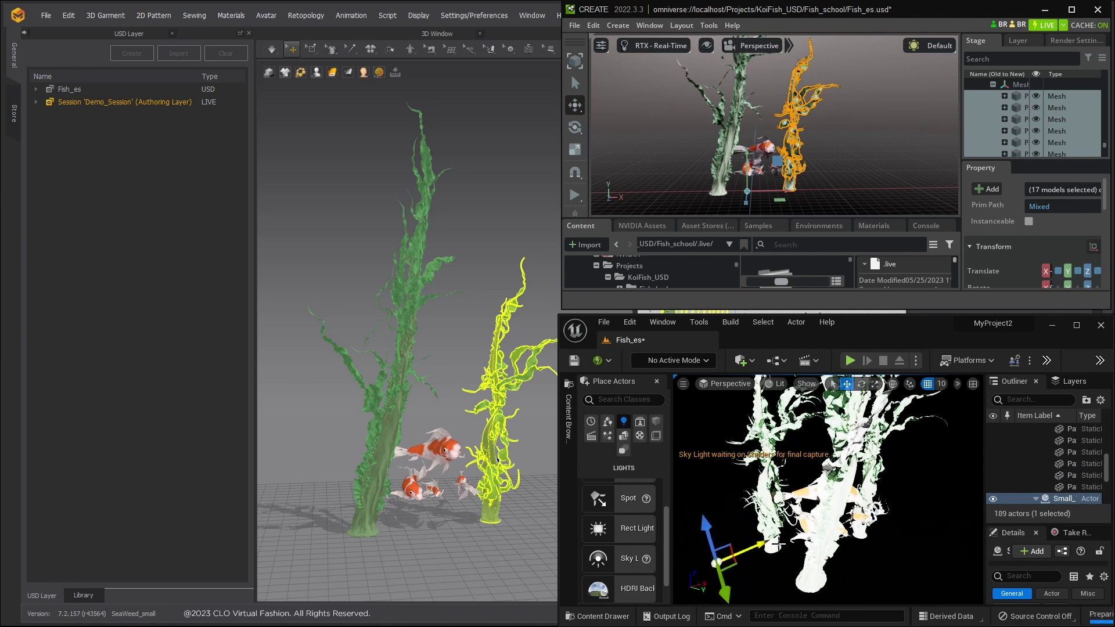
left_click_drag(778, 543, 859, 510, "alt")
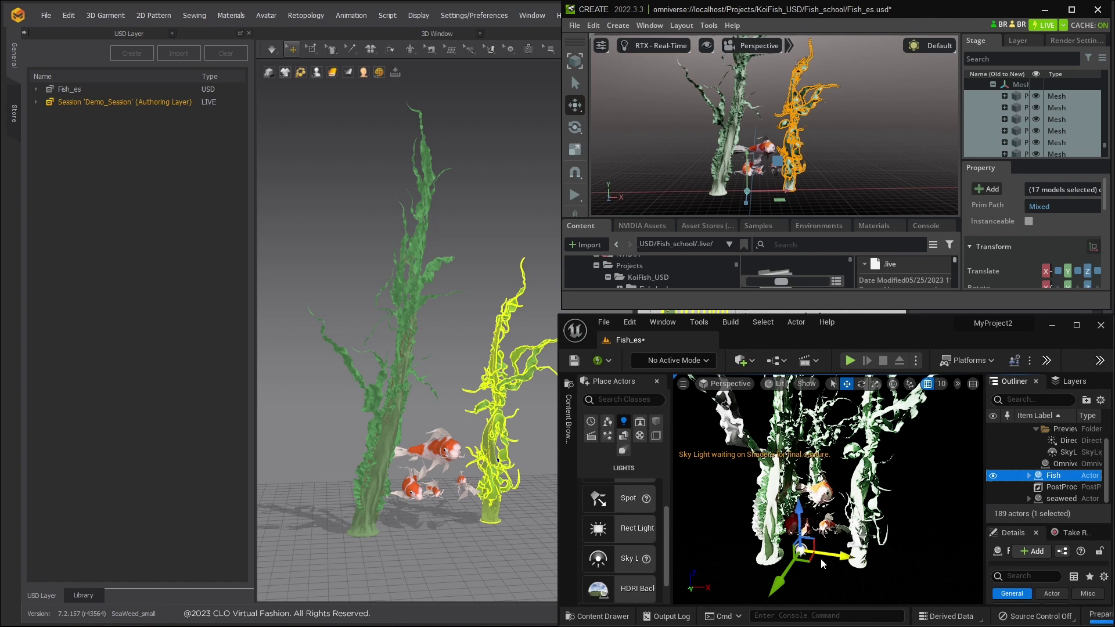
Duplicate the Fish group twice and spread the copies higher among the seaweed.
left_click_drag(801, 517, 806, 455, "alt")
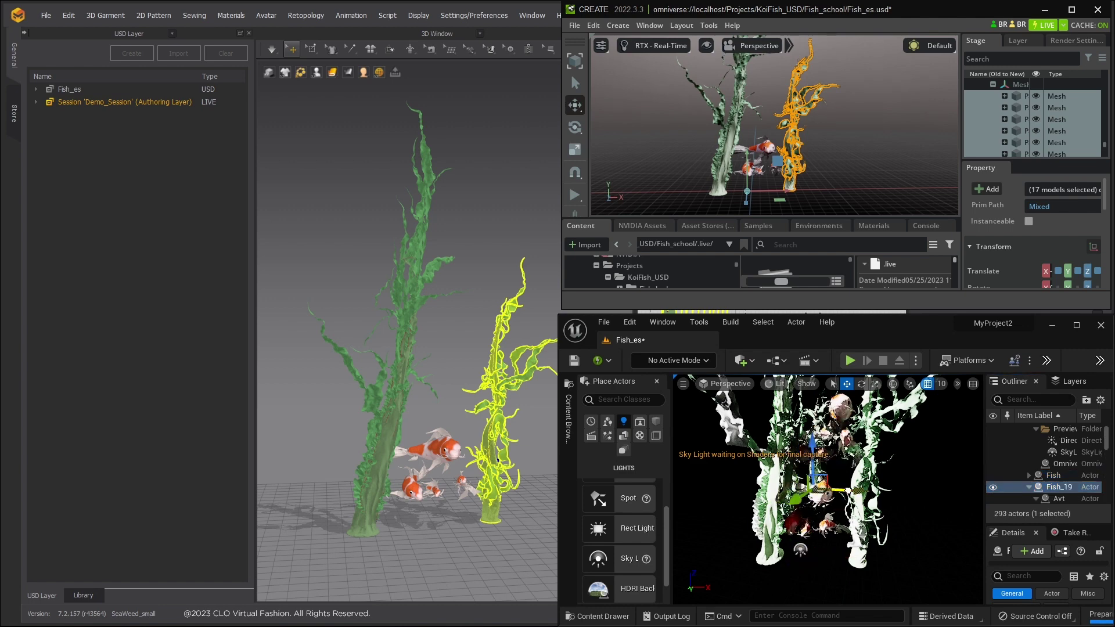
left_click_drag(848, 491, 878, 494, "alt")
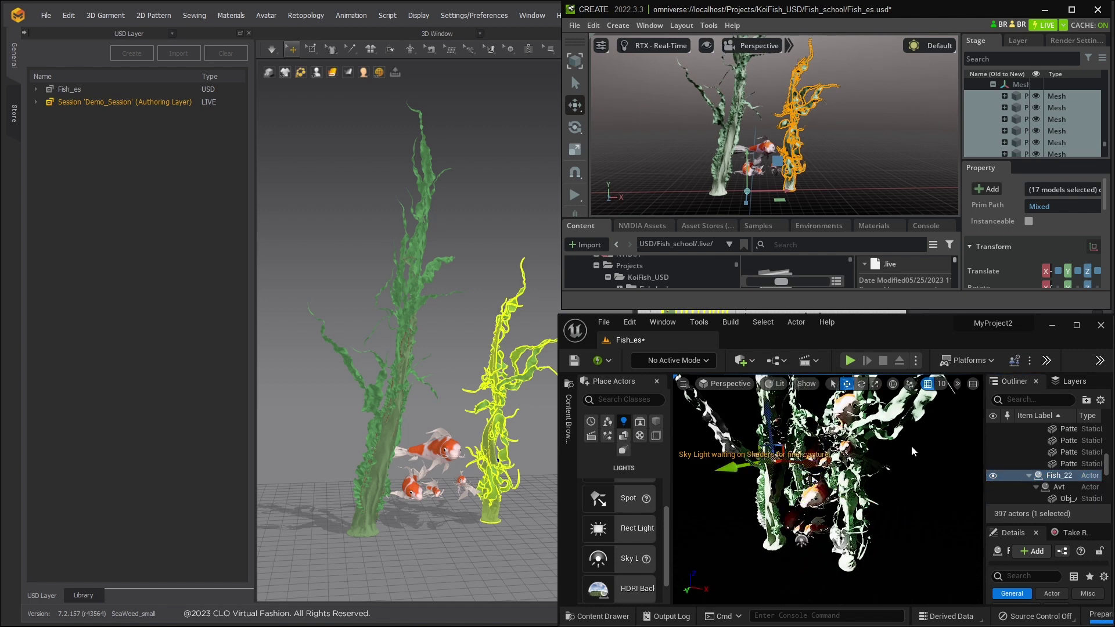
left_click_drag(912, 447, 969, 452, "alt")
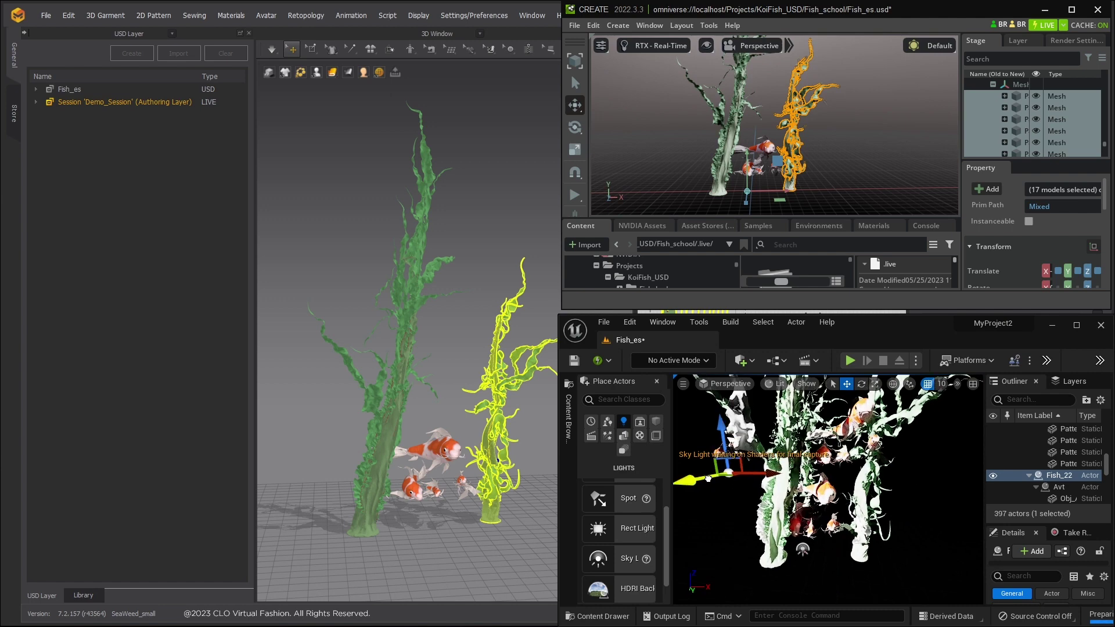
left_click_drag(780, 483, 787, 472, "alt")
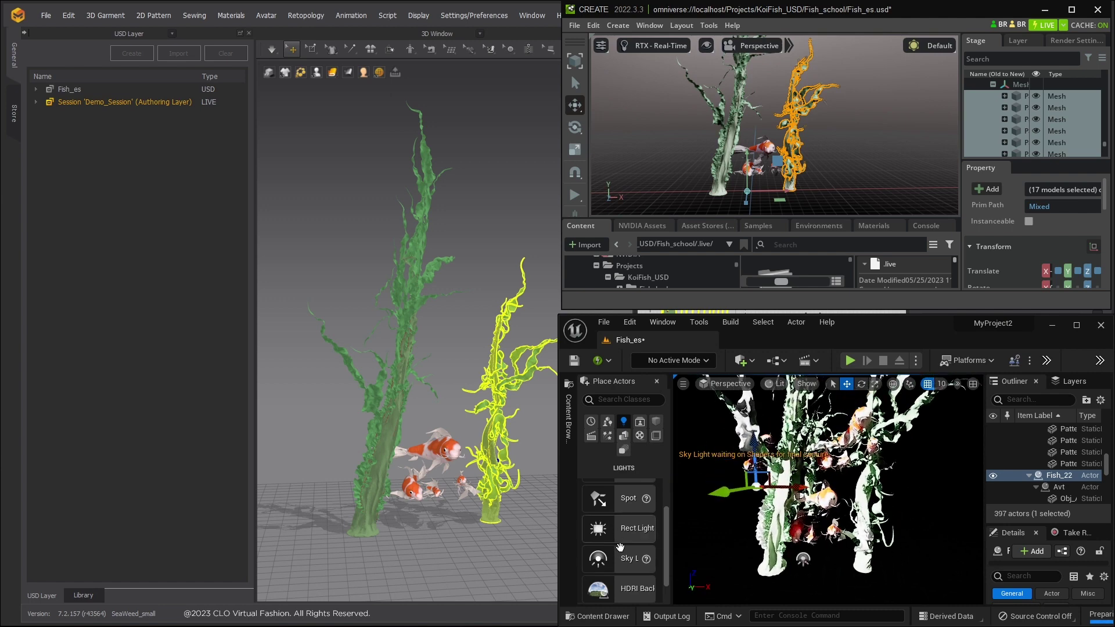
Place point lights among the koi and seaweed in the Unreal Engine scene.
left_click_drag(617, 487, 848, 510)
left_click_drag(866, 561, 885, 549)
left_click_drag(603, 491, 824, 445)
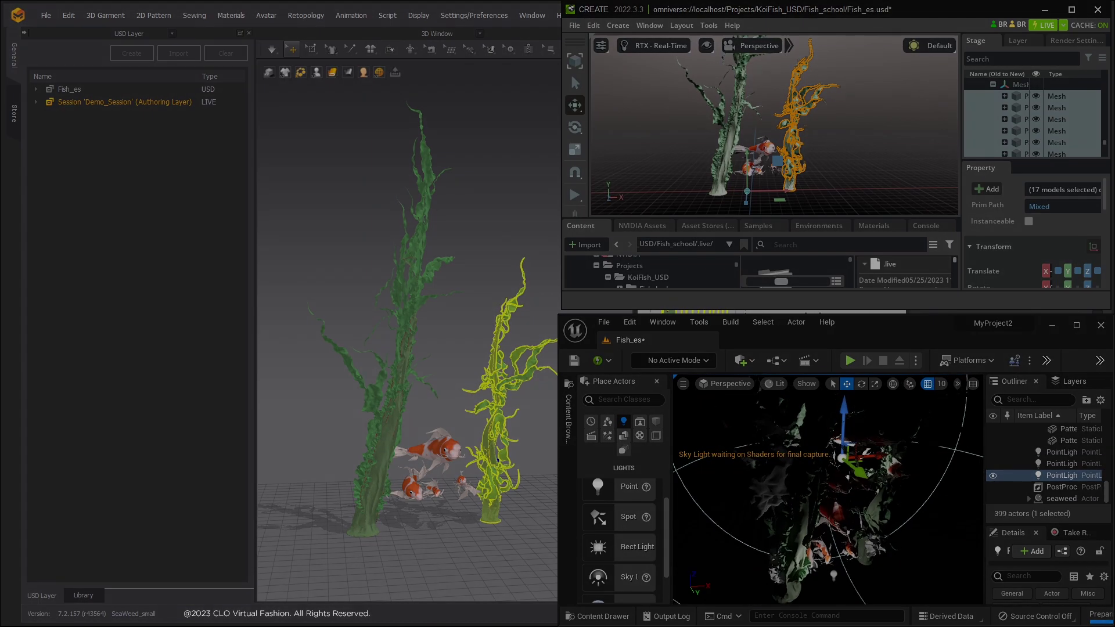